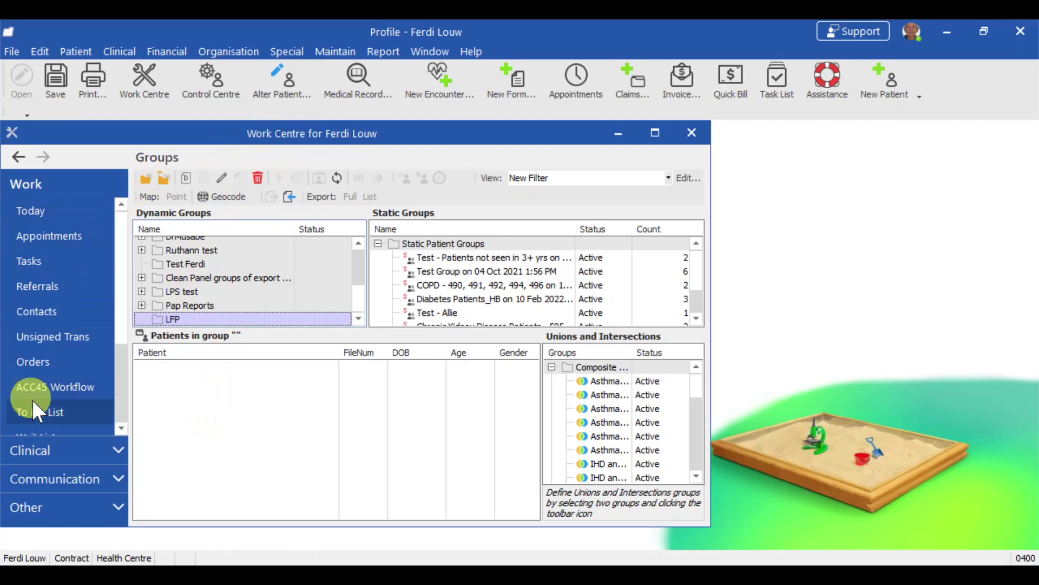
Expand Clinical in the Work Centre navigation and go to the patient Groups page
left_click(71, 444)
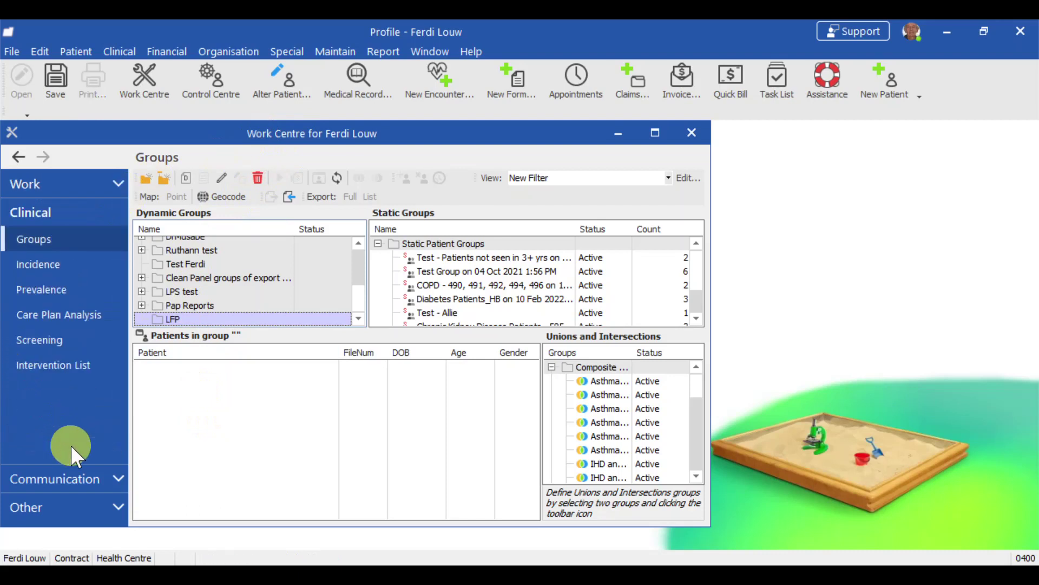
left_click(79, 248)
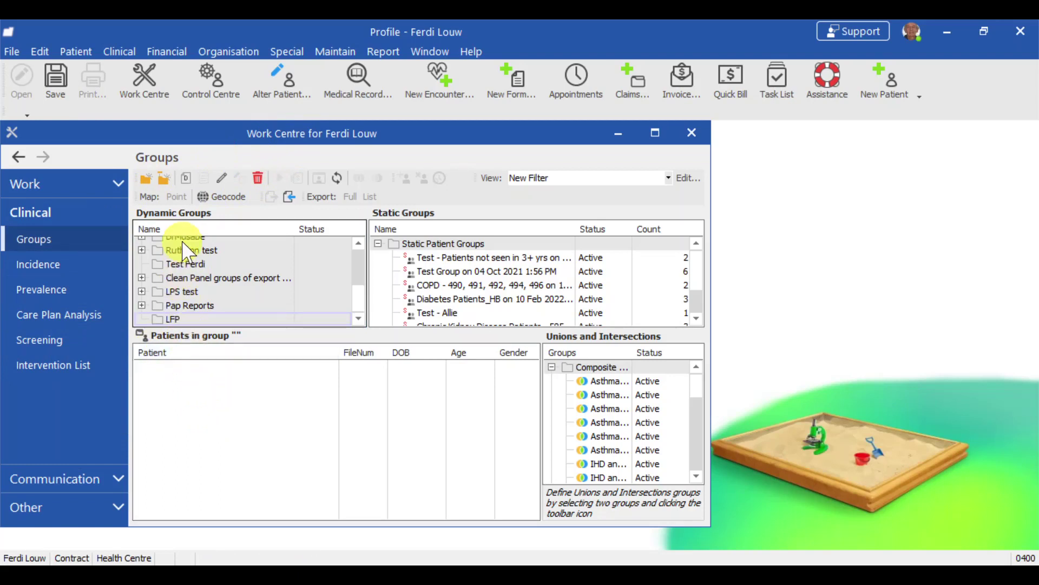
Create a new dynamic patient group named 'Active Patient Panel' in the LFP category
left_click(189, 184)
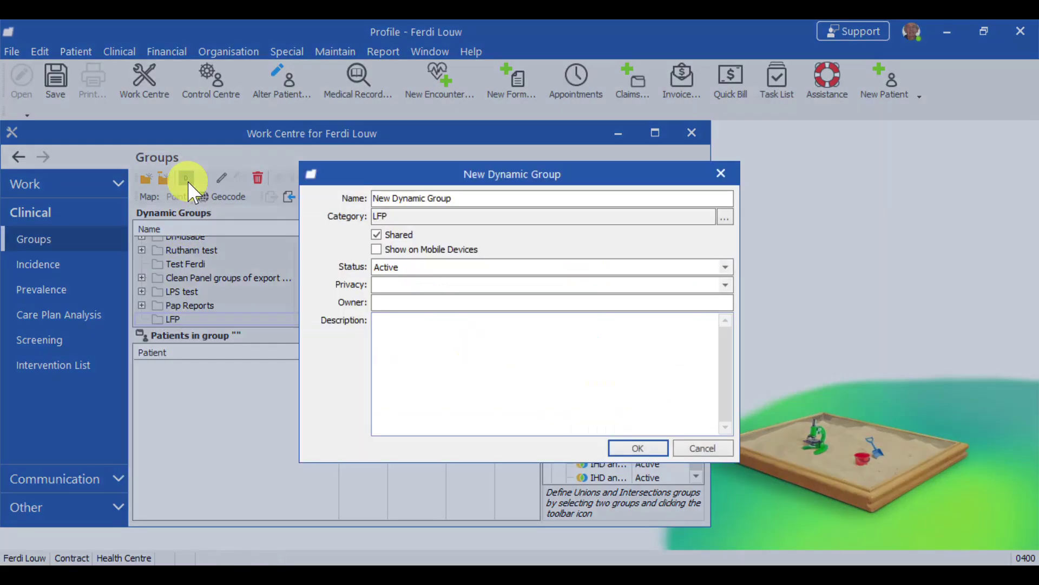
left_click_drag(492, 199, 373, 198)
type("A")
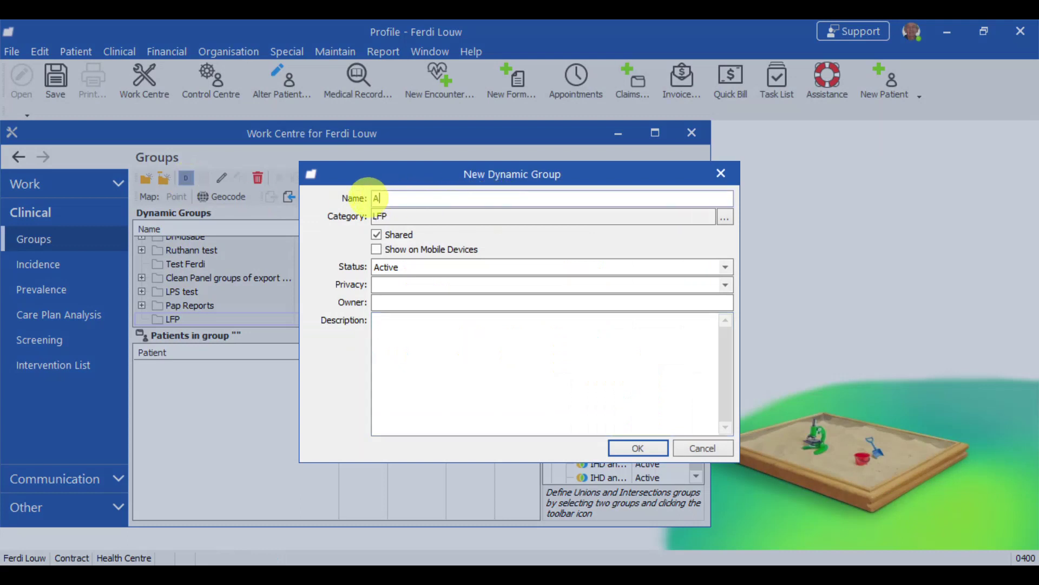
type("ctive Patient Panel")
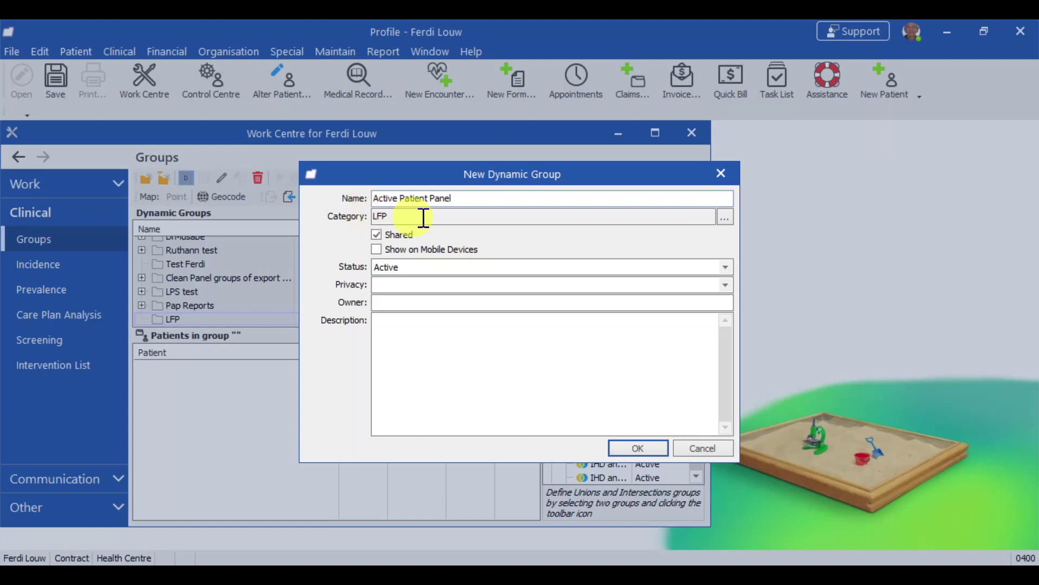
left_click(725, 217)
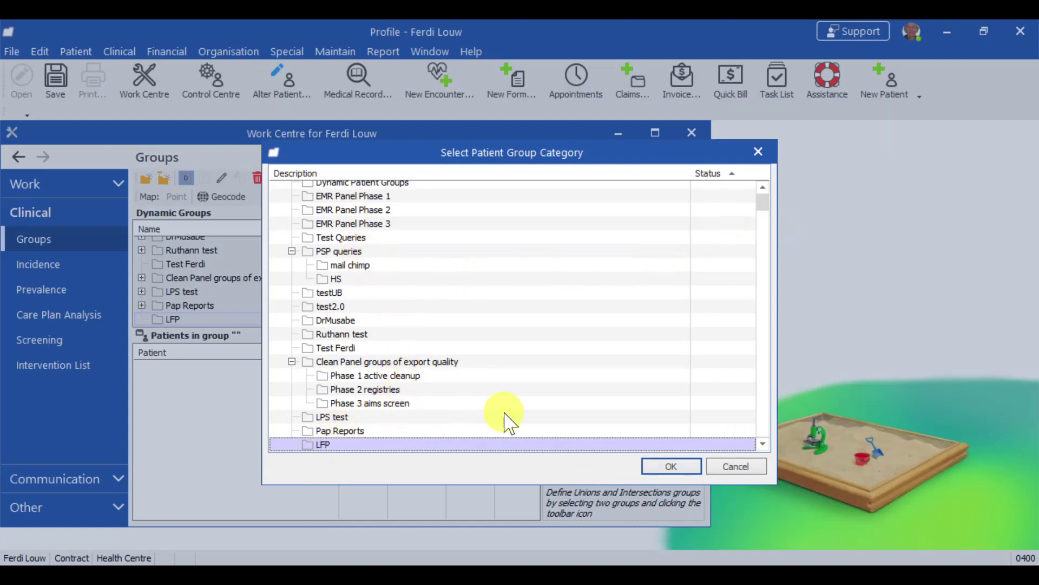
left_click(670, 467)
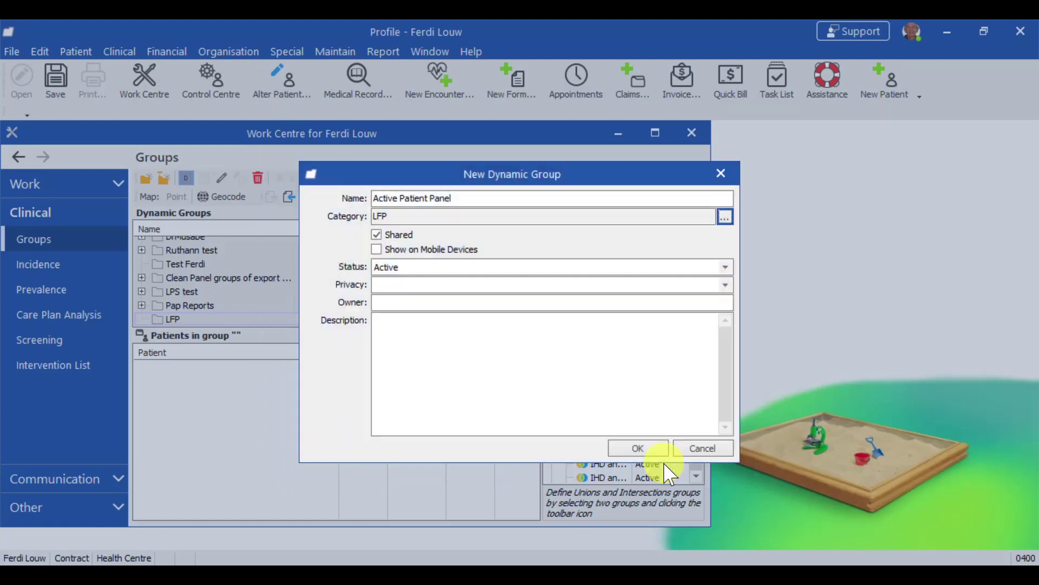
left_click(639, 452)
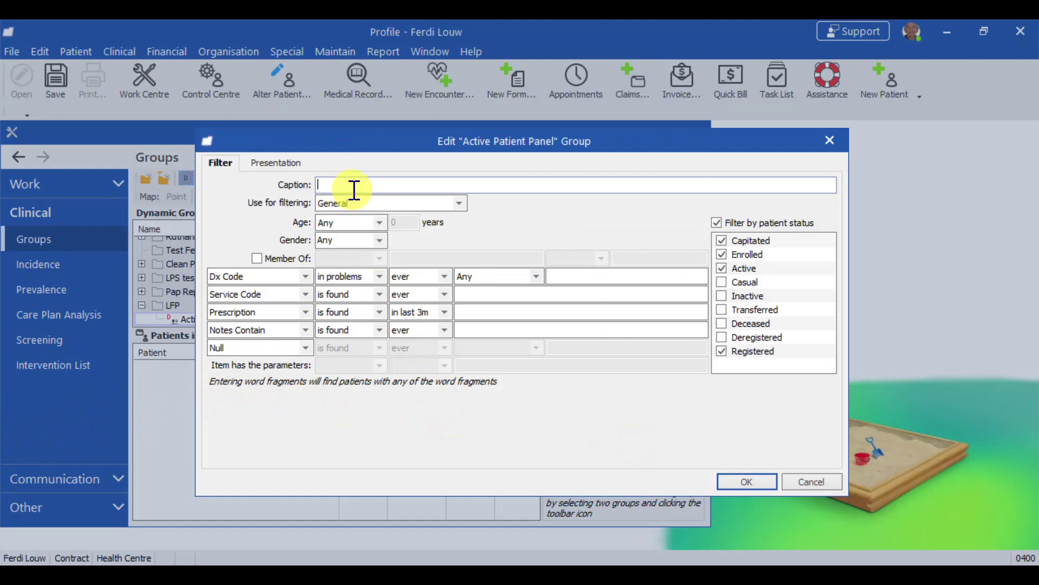
Give the group filter the caption 'Active Patient' and filter it by Stored Query
type("Active Patient")
left_click(394, 209)
left_click(398, 211)
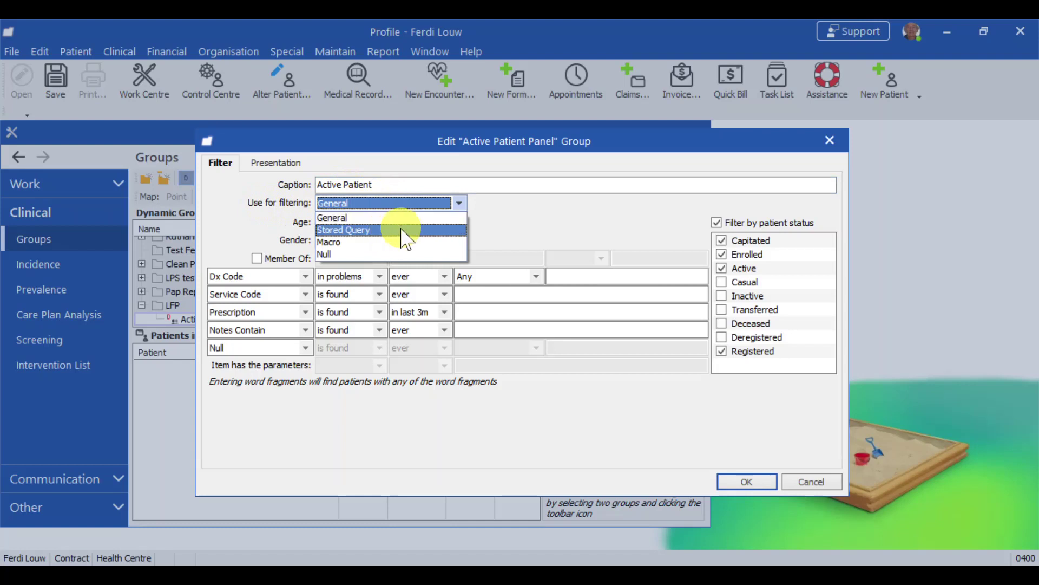
left_click(402, 230)
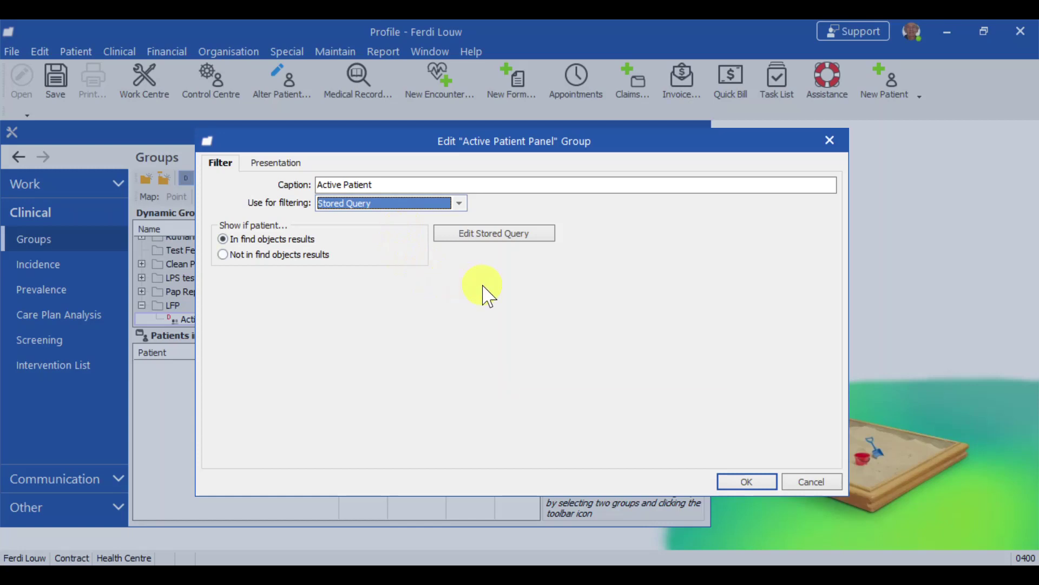
Add a stored-query condition requiring Patient Status equal to 'active'
left_click(541, 242)
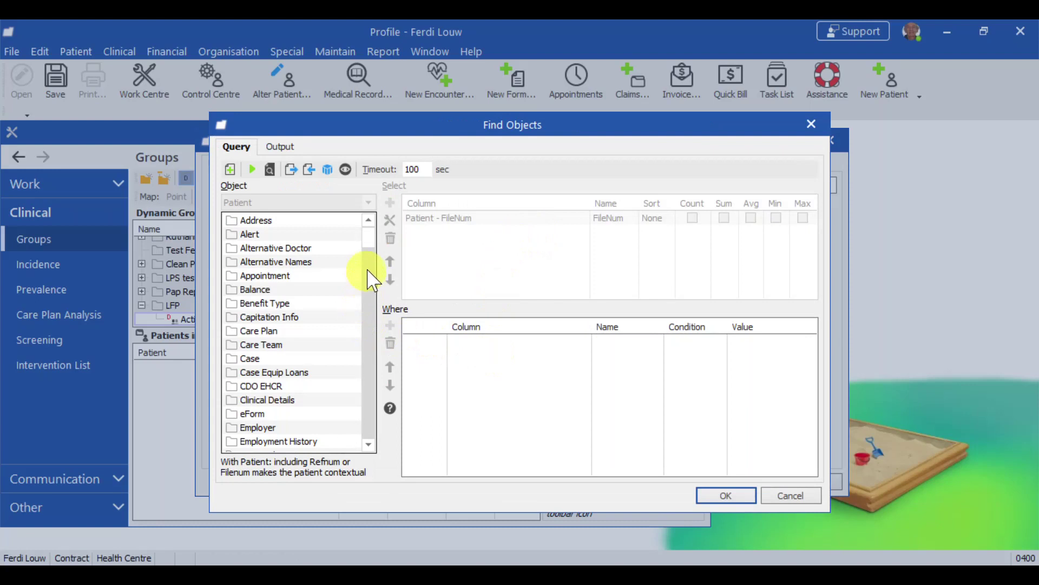
left_click_drag(371, 248, 375, 442)
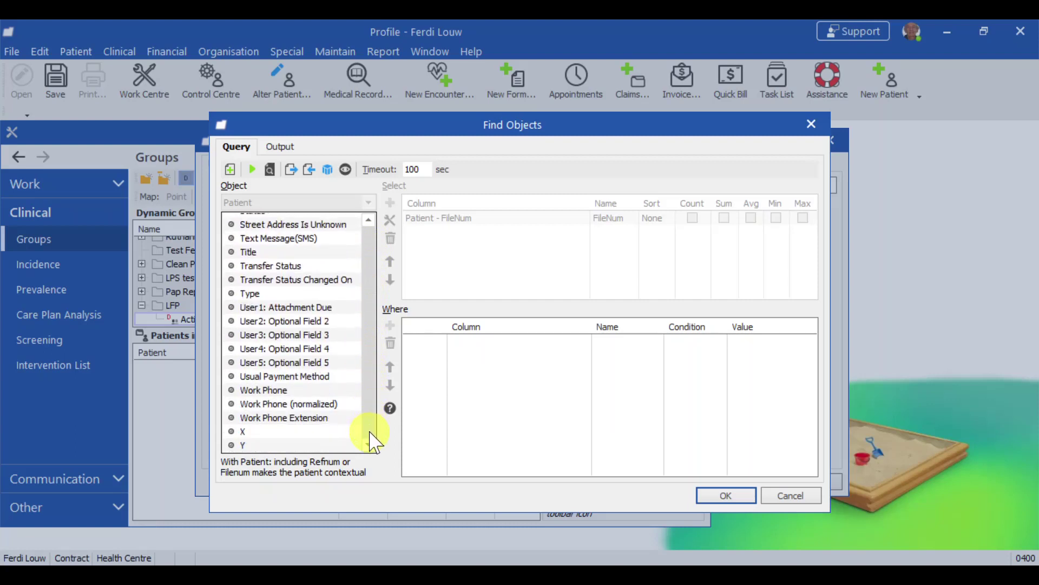
scroll(367, 433, "up", 1)
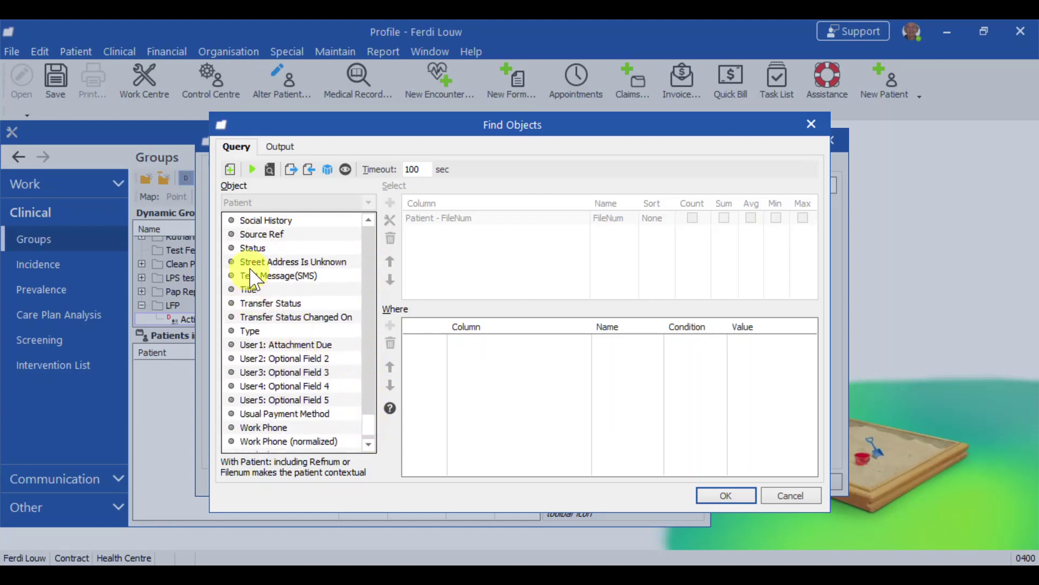
left_click(260, 249)
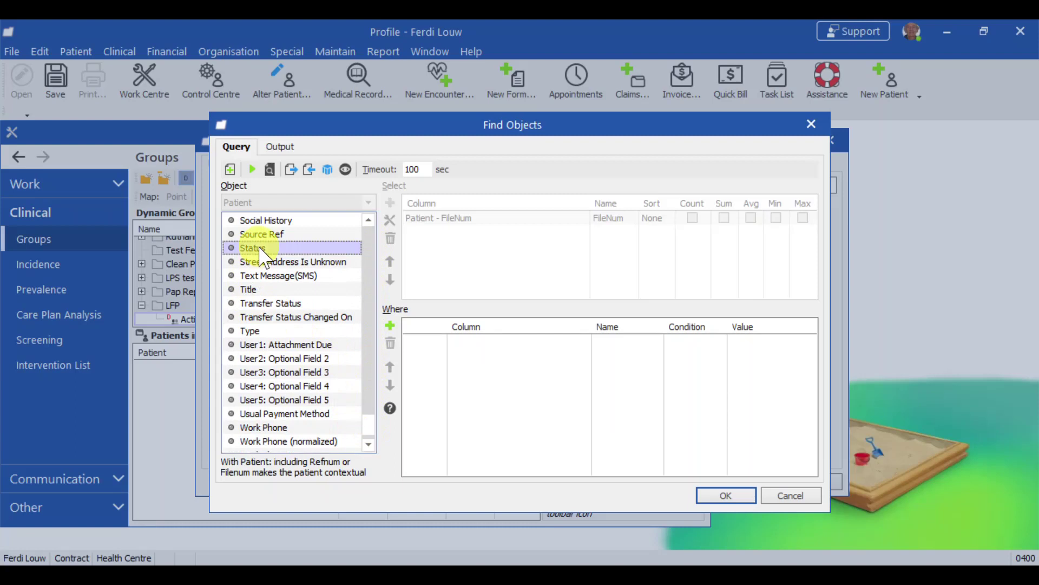
left_click_drag(260, 252, 474, 374)
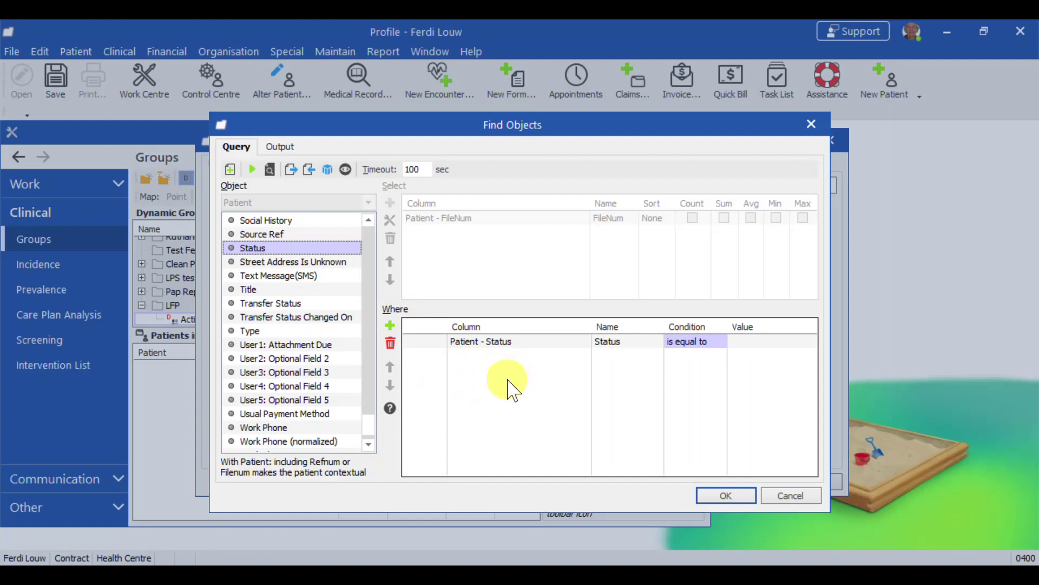
left_click(745, 342)
left_click(745, 341)
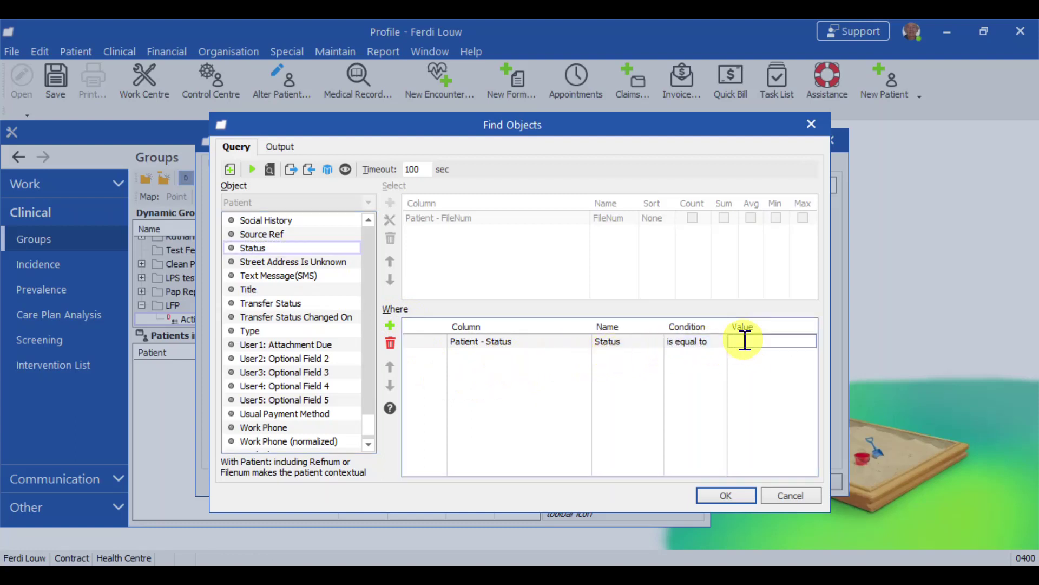
type("active")
left_click(586, 389)
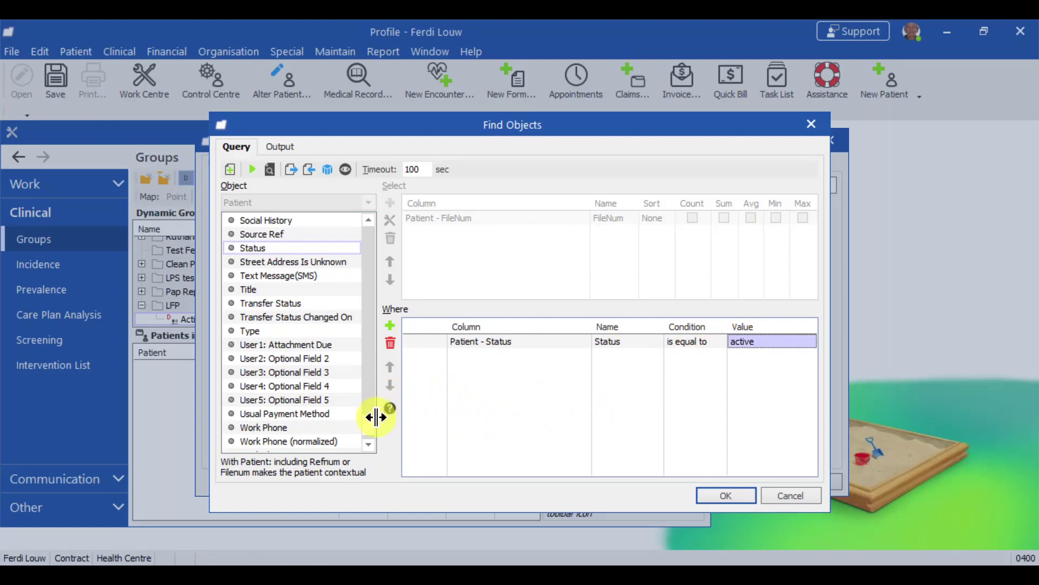
Locate and expand the Usual Doctor fields in the query's object list
left_click_drag(374, 433, 374, 249)
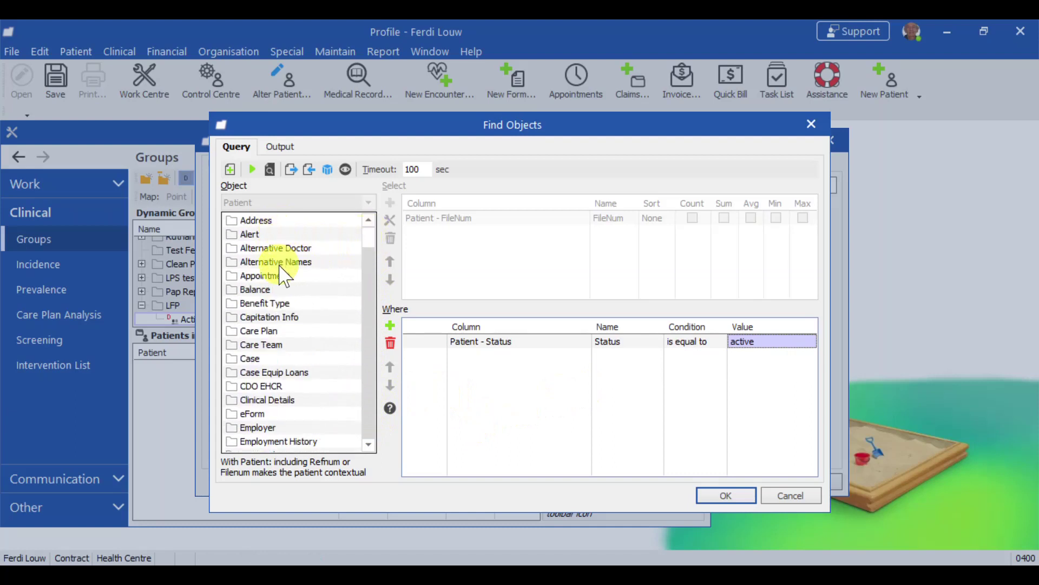
scroll(282, 325, "down", 2)
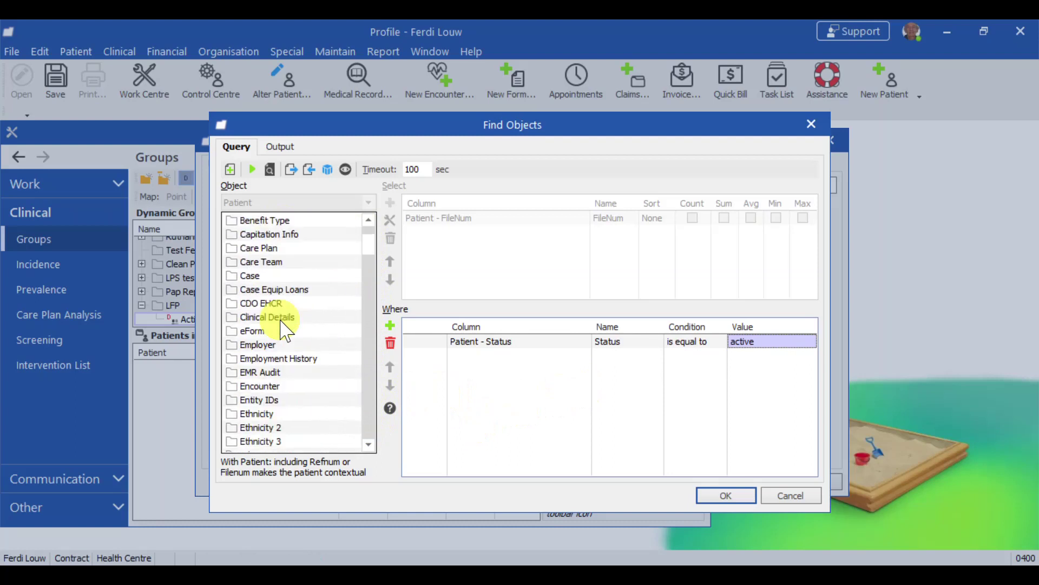
scroll(281, 329, "down", 4)
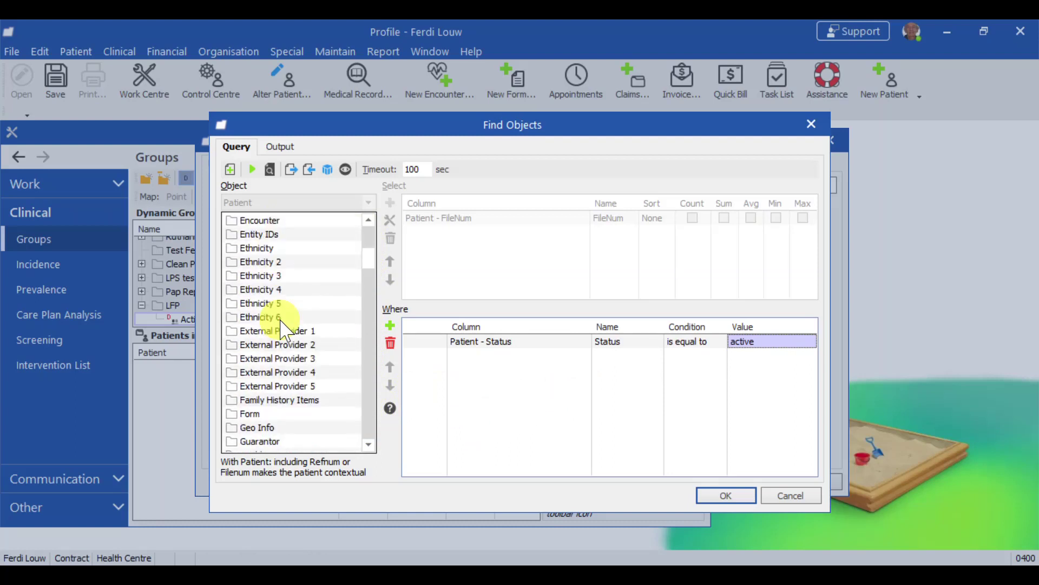
double_click(279, 319)
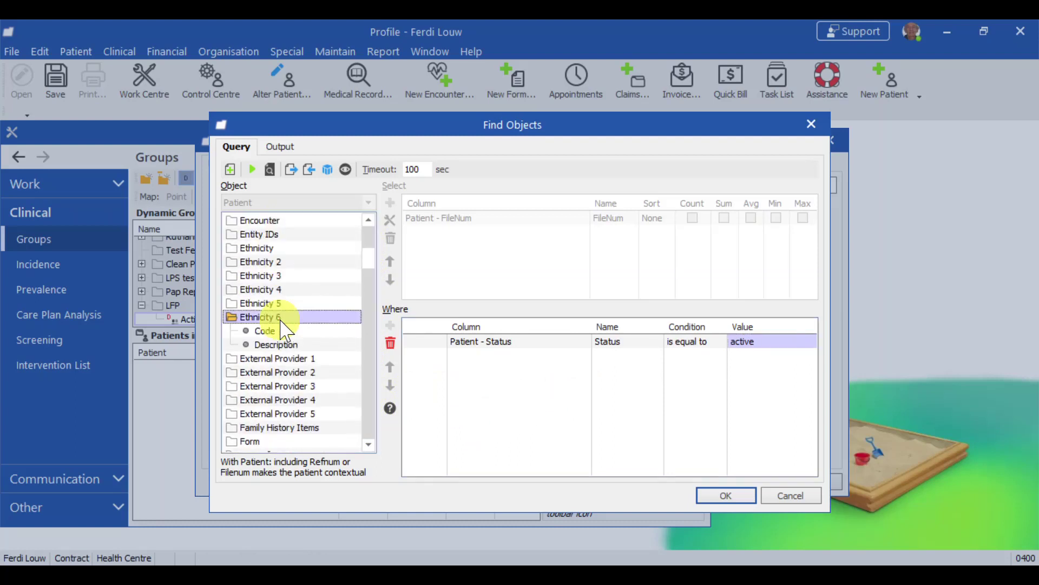
key("End")
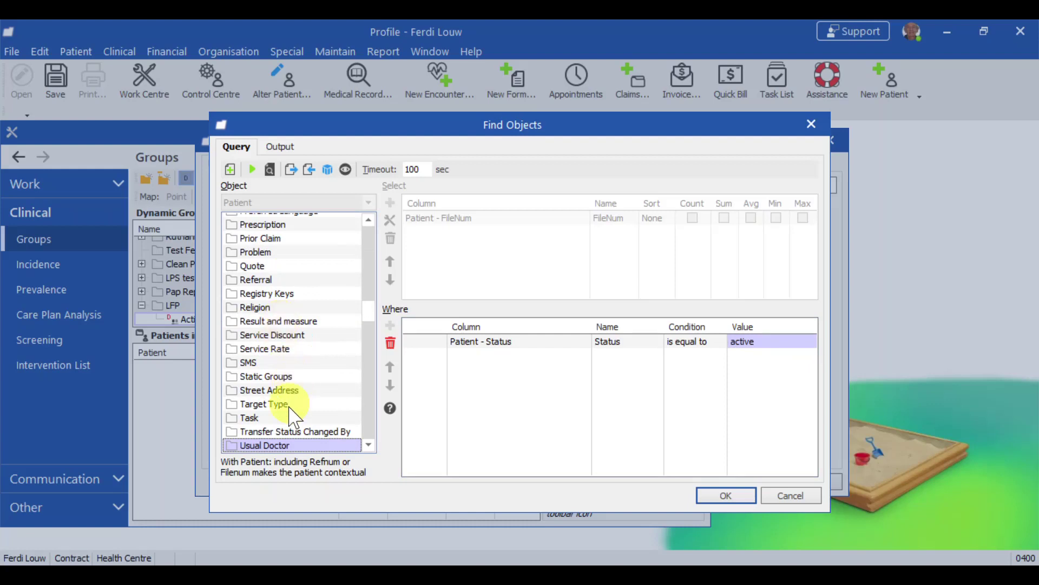
double_click(265, 445)
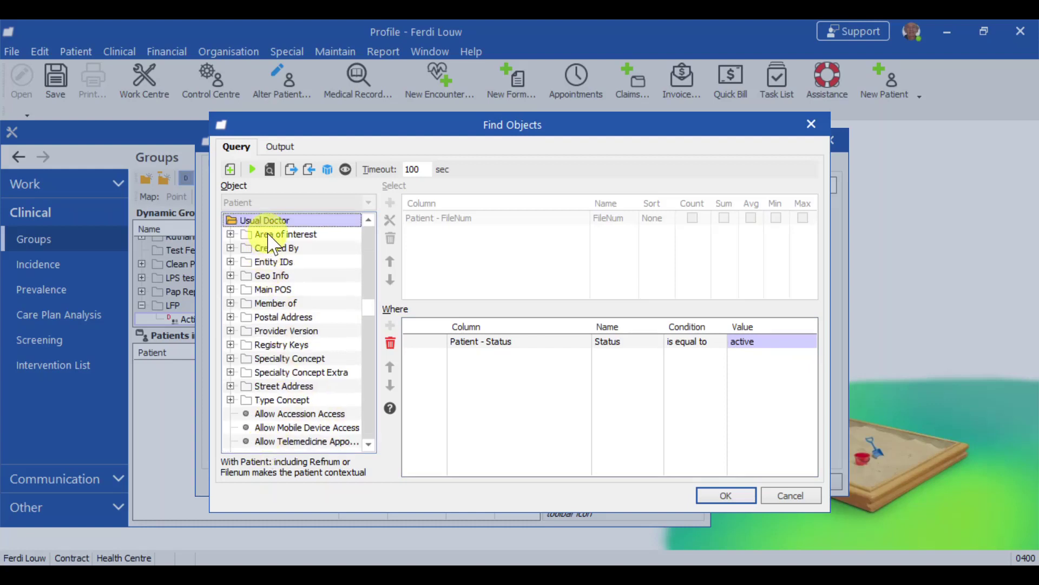
scroll(289, 406, "down", 1)
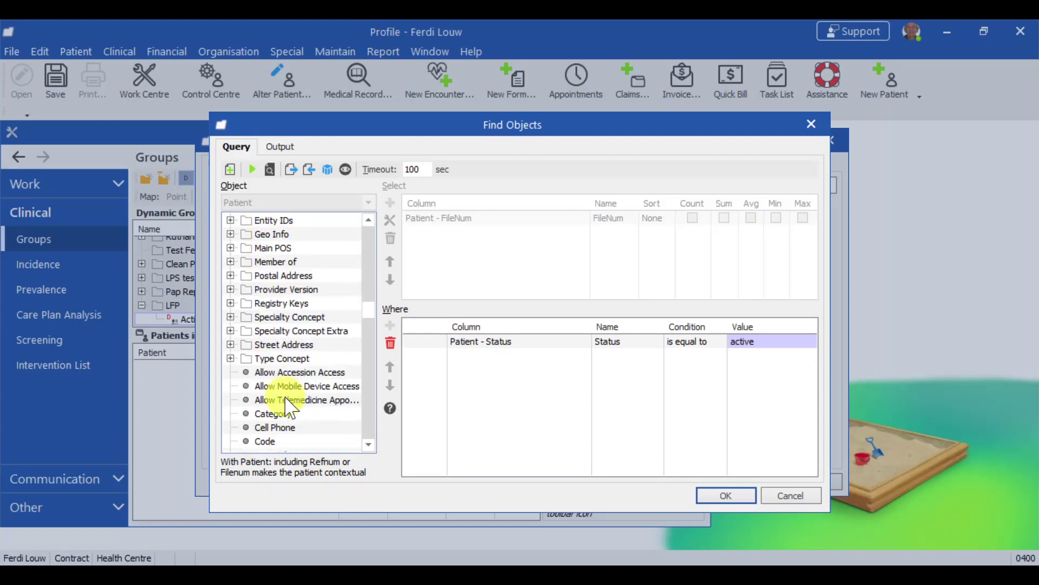
scroll(290, 406, "down", 1)
Add a Usual Doctor Code condition equal to 'ws' and save the query
left_click(261, 402)
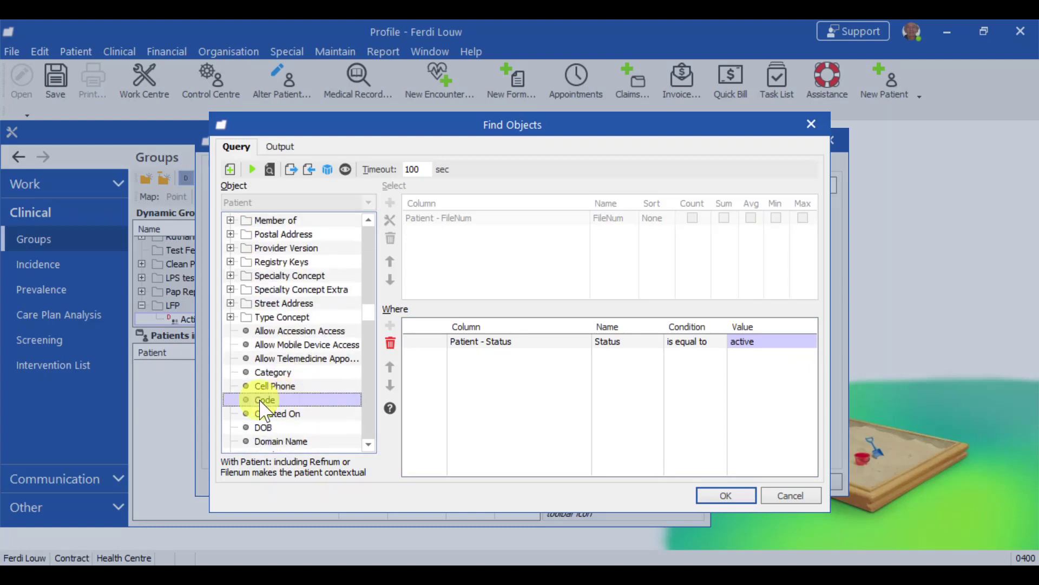
left_click_drag(264, 410, 509, 374)
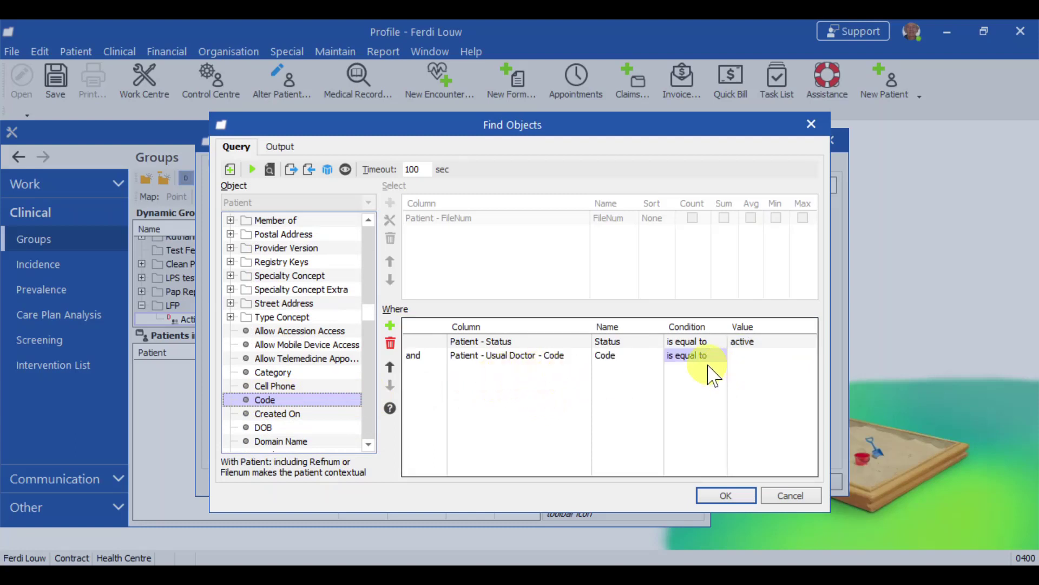
left_click(735, 357)
left_click(736, 356)
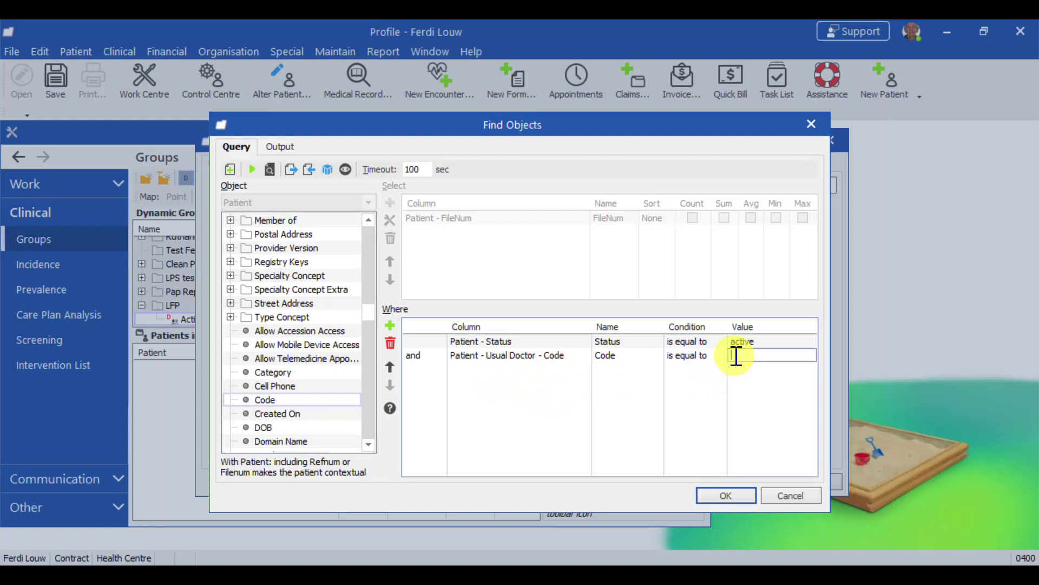
type("ws")
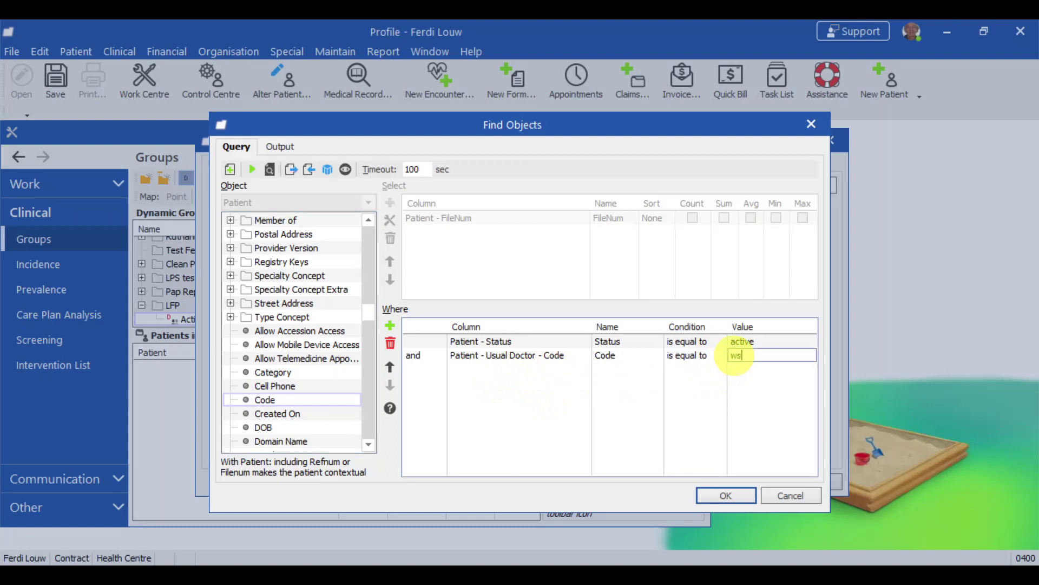
left_click(703, 398)
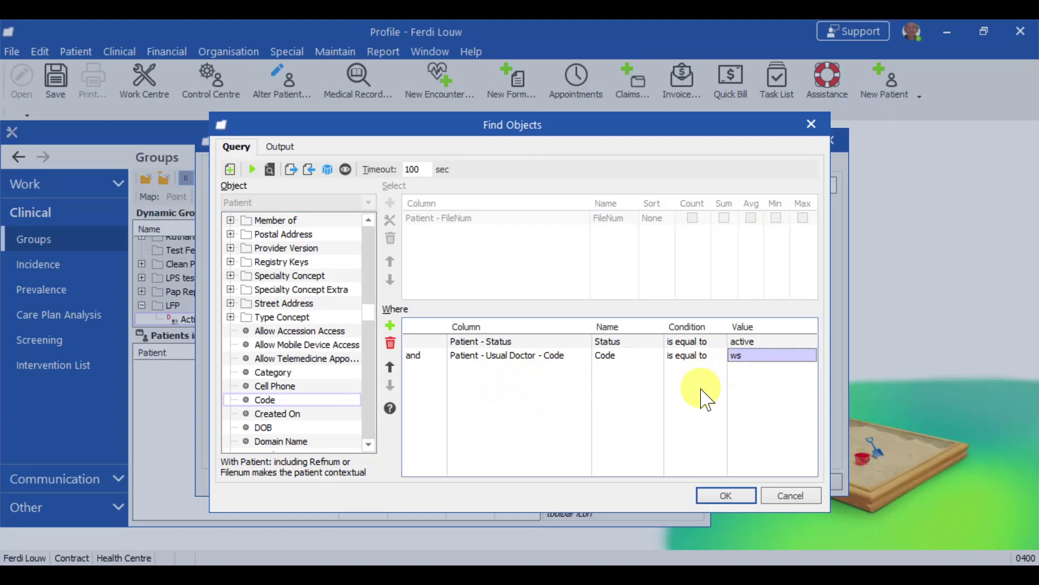
left_click(723, 494)
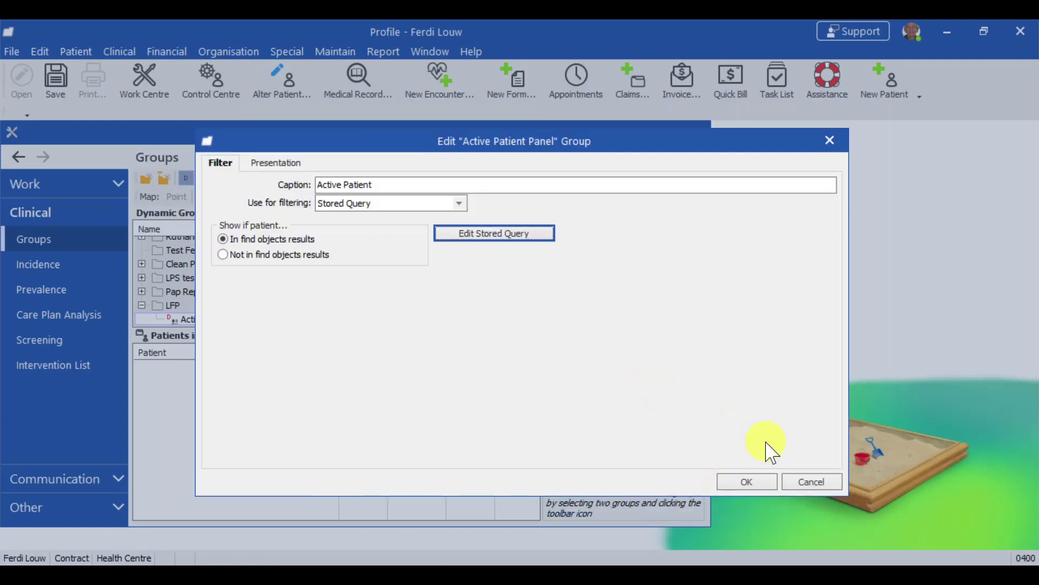
Save the group, run it to list its 23 active patients, and widen the Work Centre
left_click(753, 480)
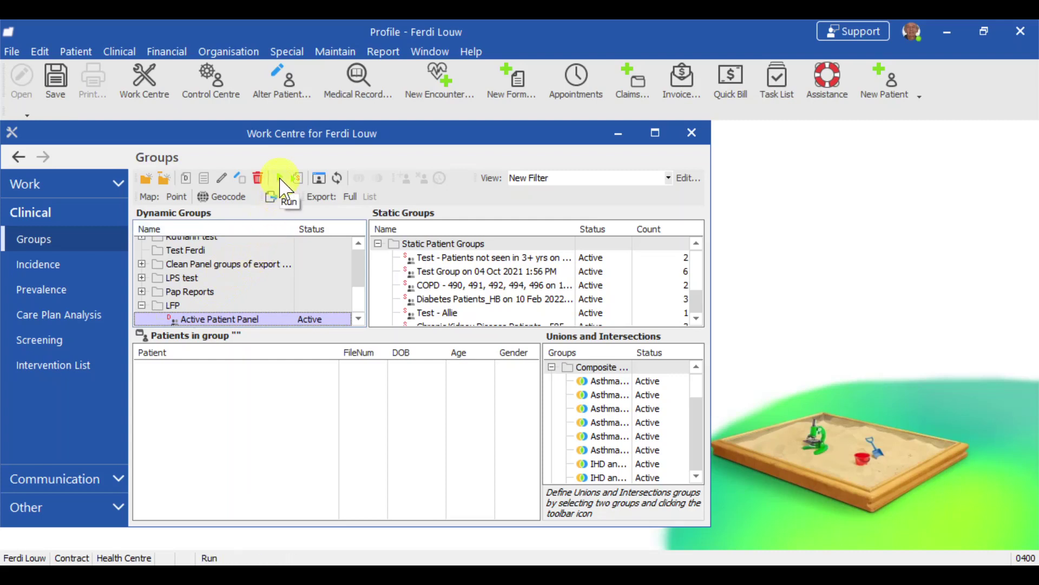
left_click(280, 179)
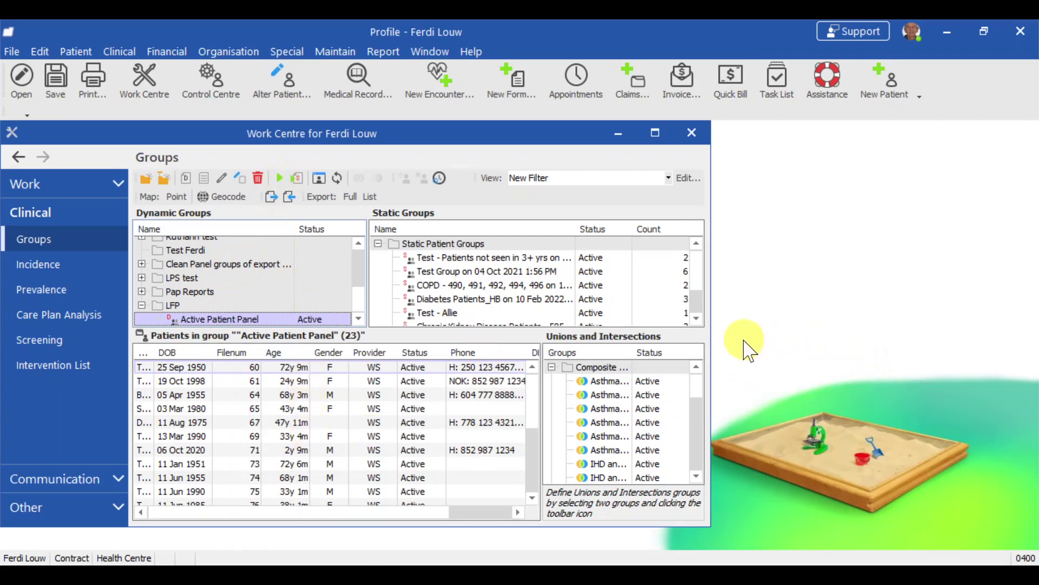
left_click_drag(710, 336, 872, 336)
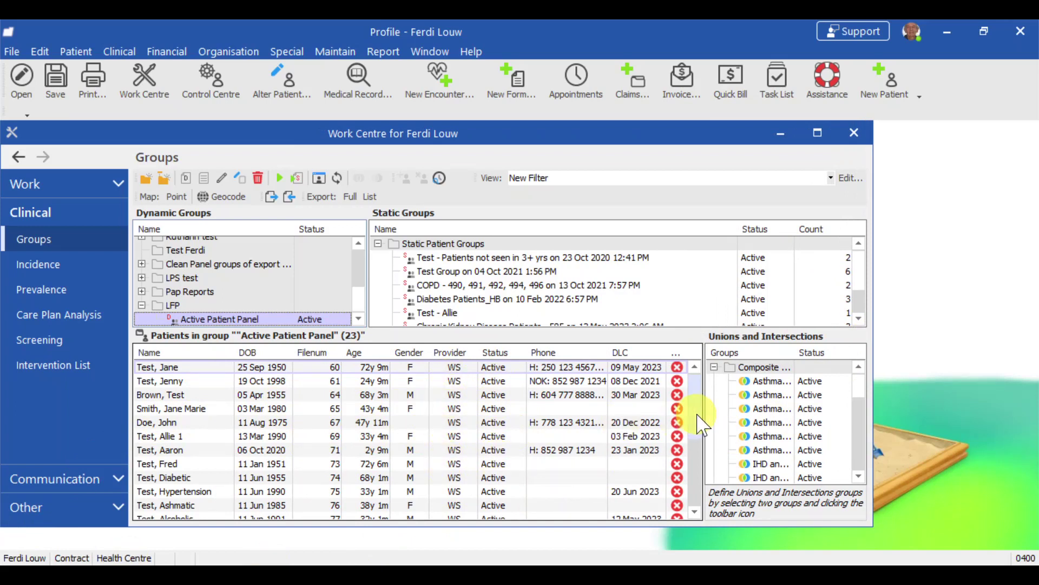
scroll(695, 429, "down", 2)
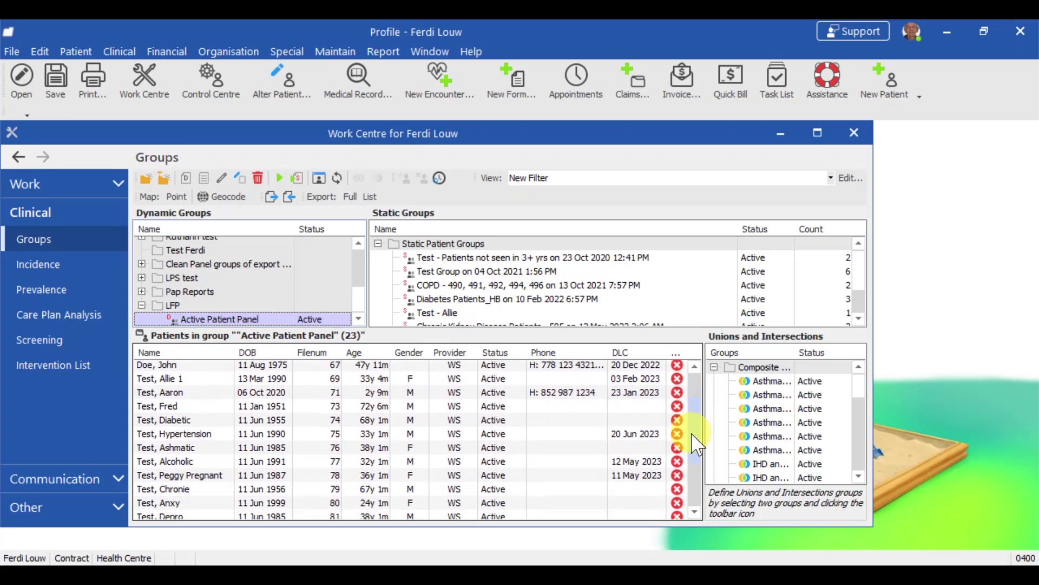
left_click_drag(697, 444, 690, 390)
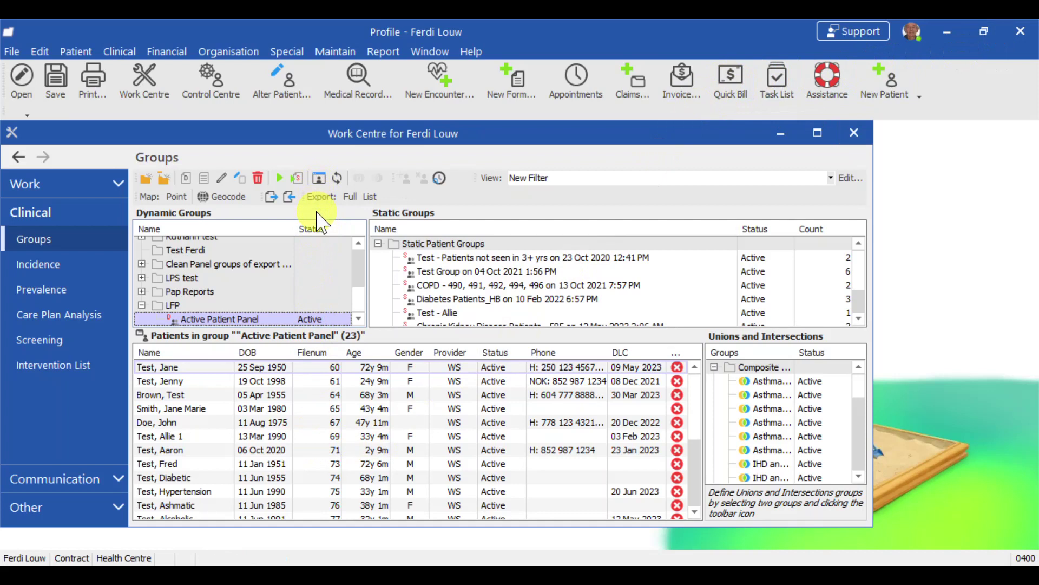
Undock the Active Patient Panel list and tick all of its patients
left_click(319, 179)
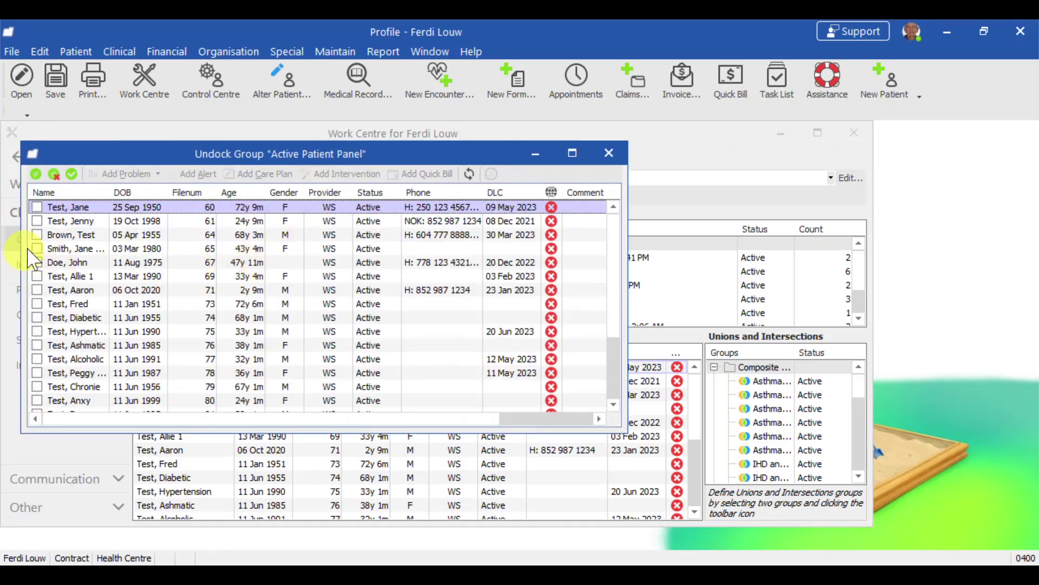
left_click(37, 221)
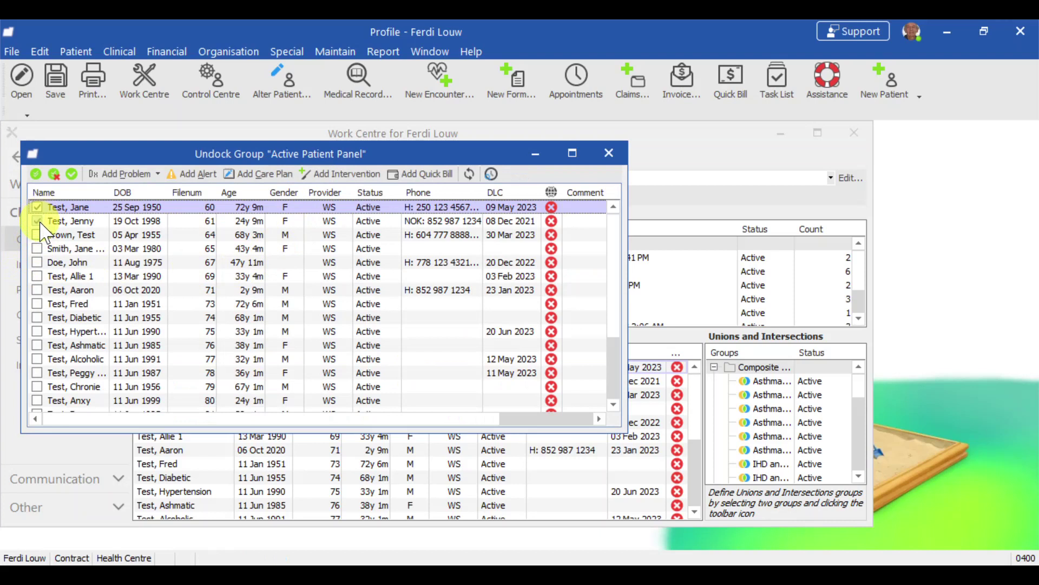
left_click(37, 206)
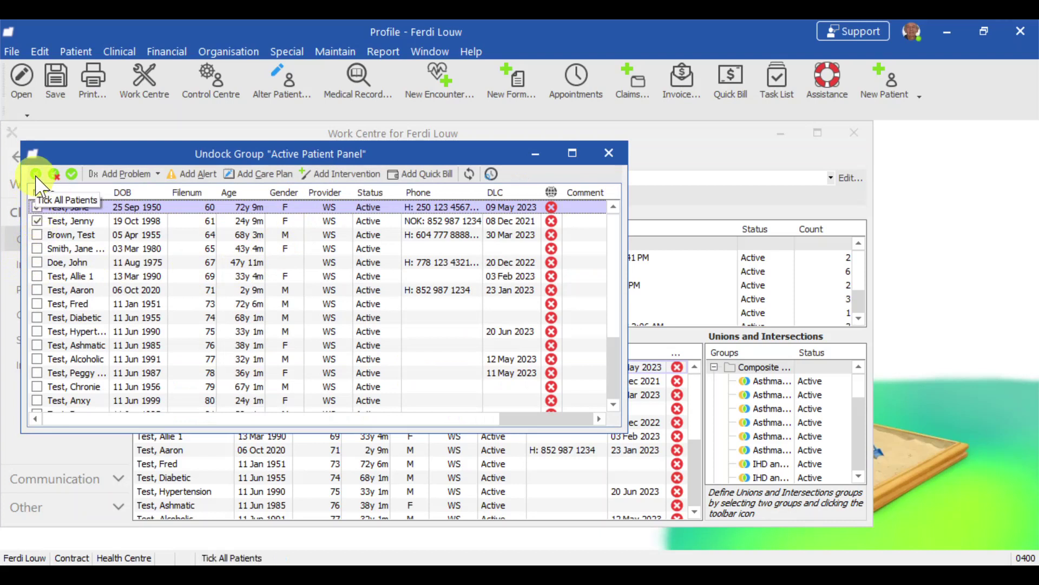
left_click(36, 174)
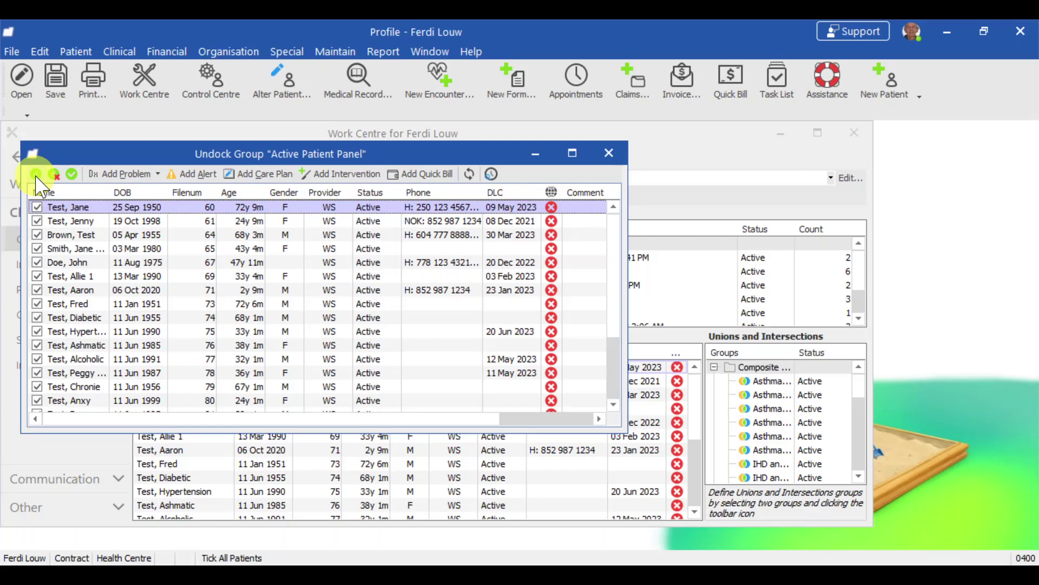
Start a quick bill for the ticked patients with provider WS and service 98990
left_click(432, 179)
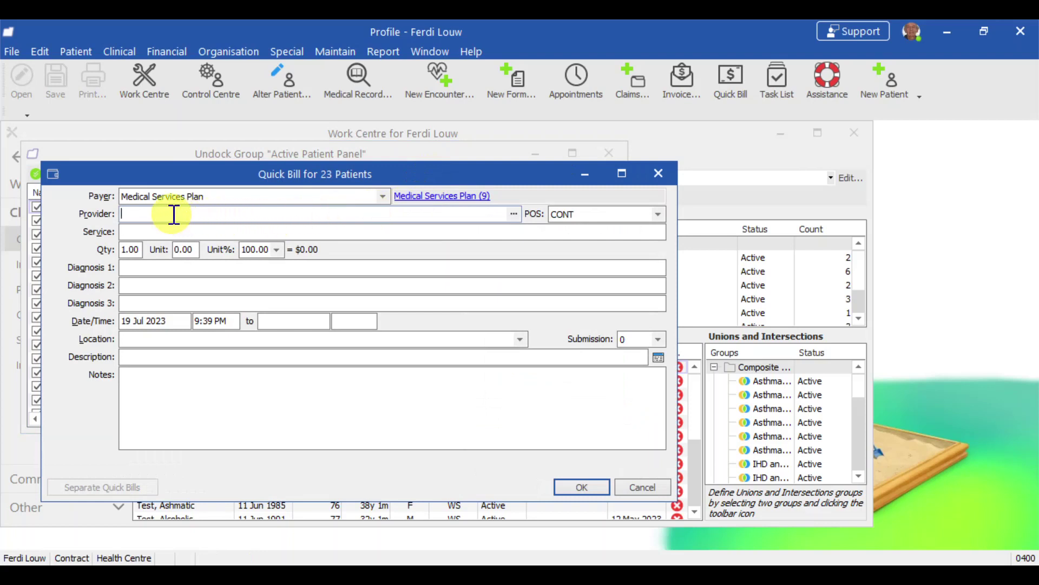
type("ws")
key("Tab")
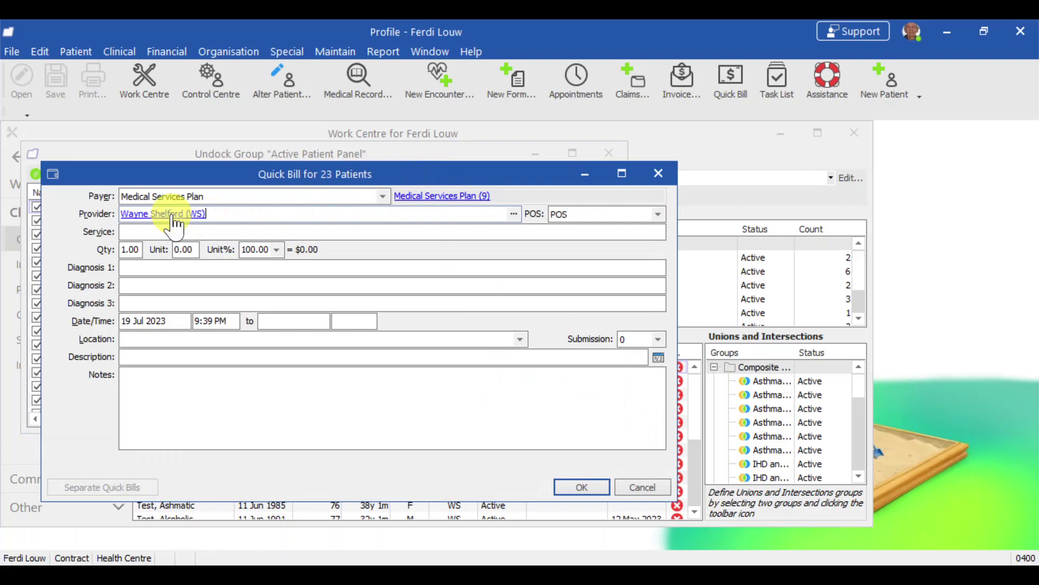
left_click(142, 230)
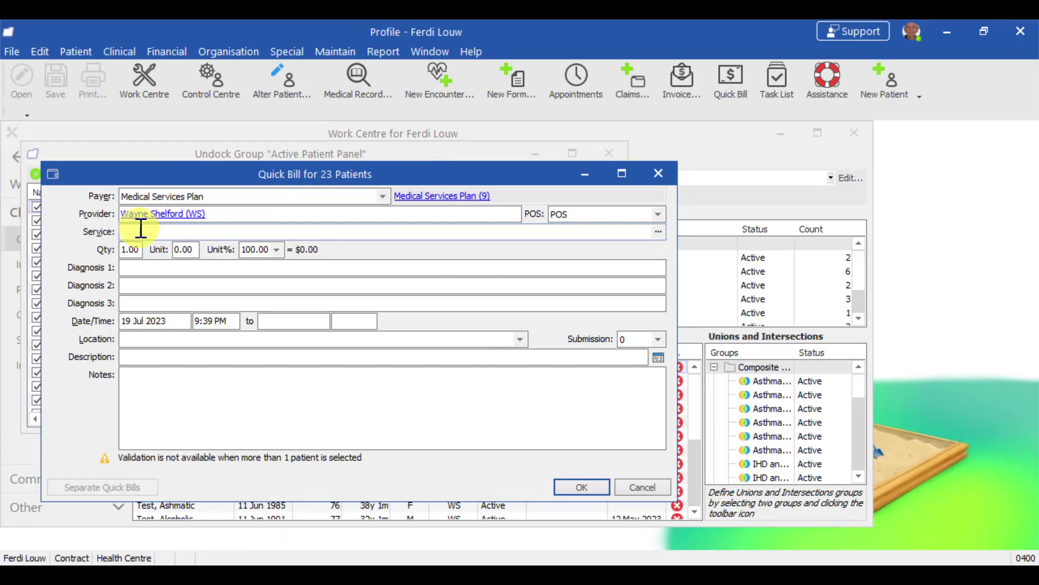
type("98990")
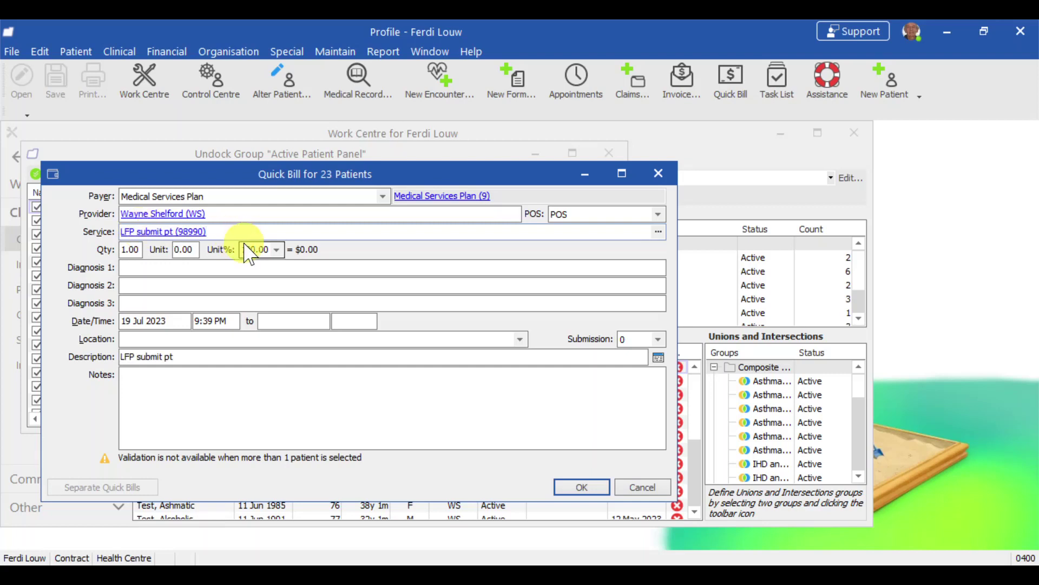
Add diagnosis L23 and location L, then submit the quick bills
left_click(157, 269)
left_click(157, 270)
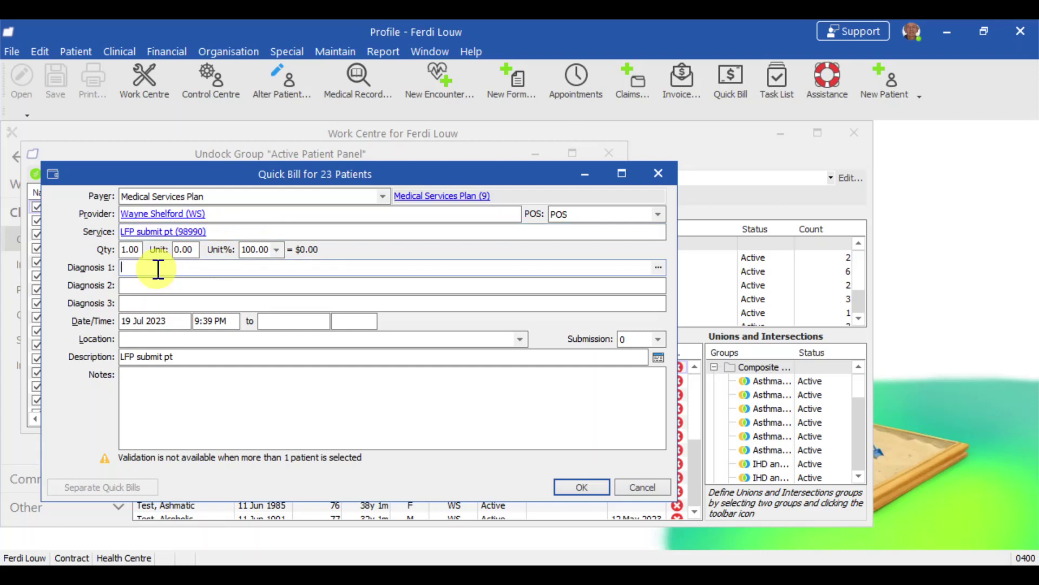
type("L23")
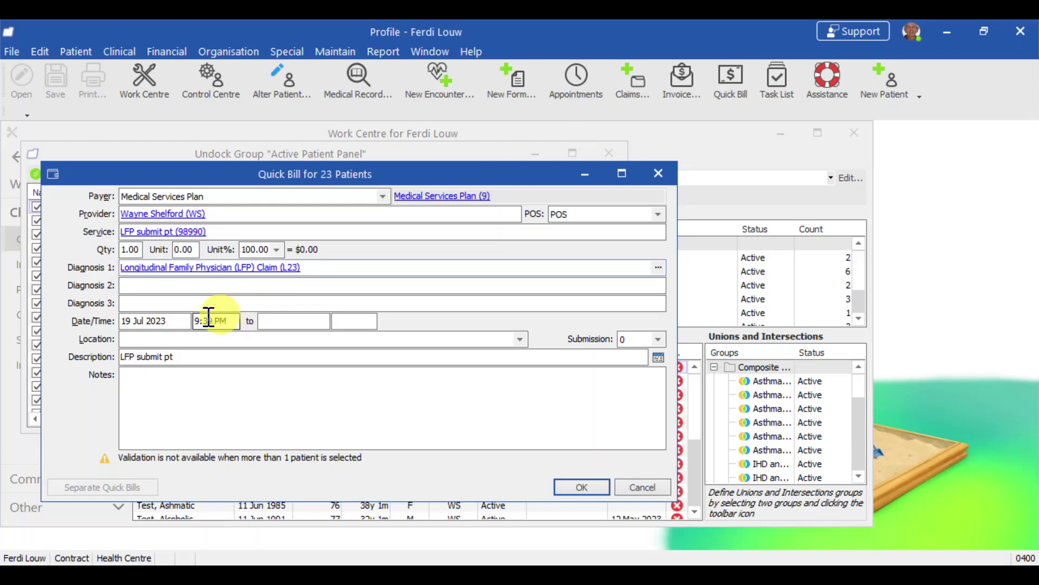
left_click(145, 346)
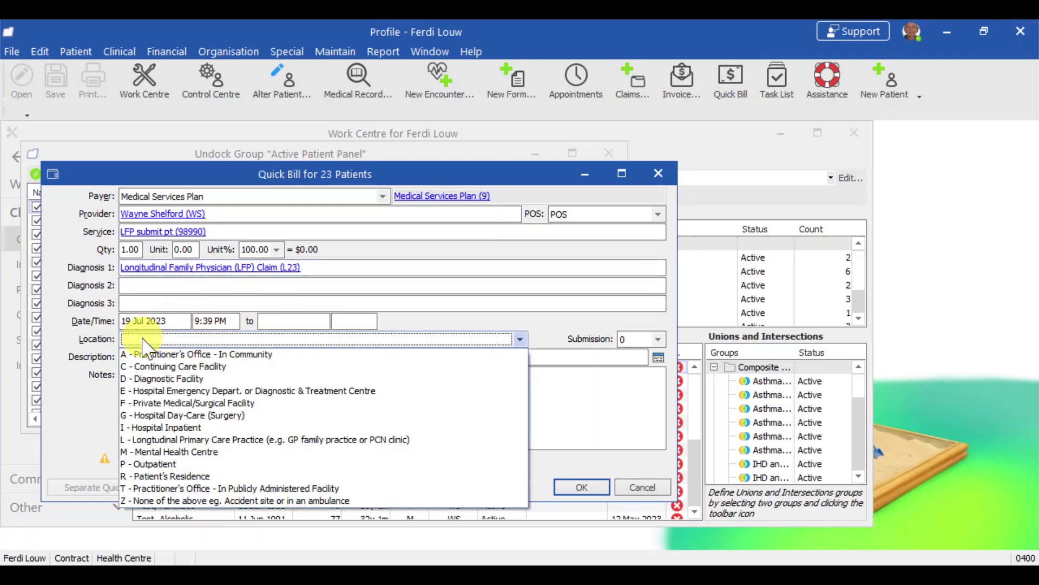
key("l")
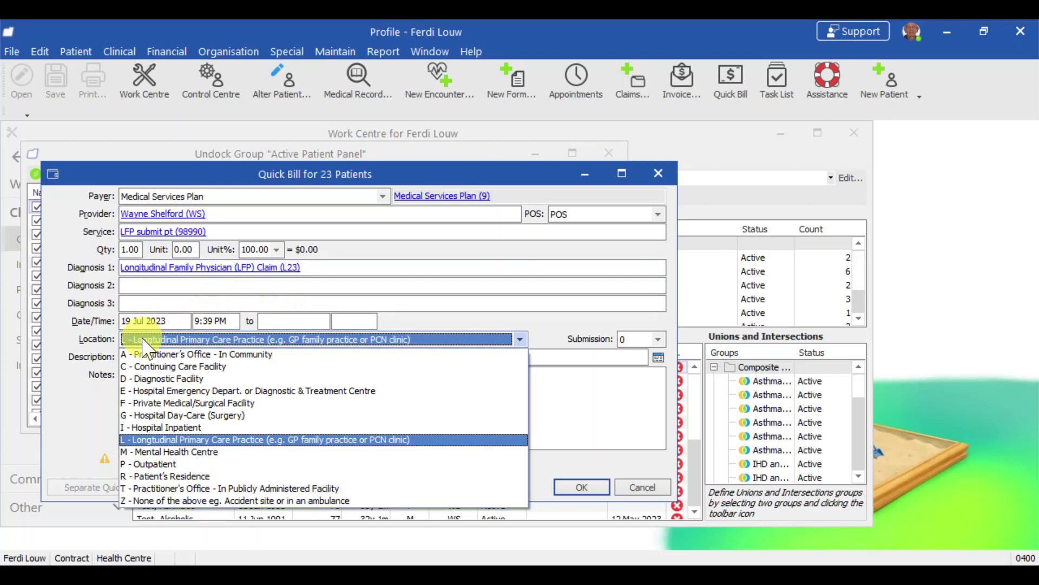
key("Return")
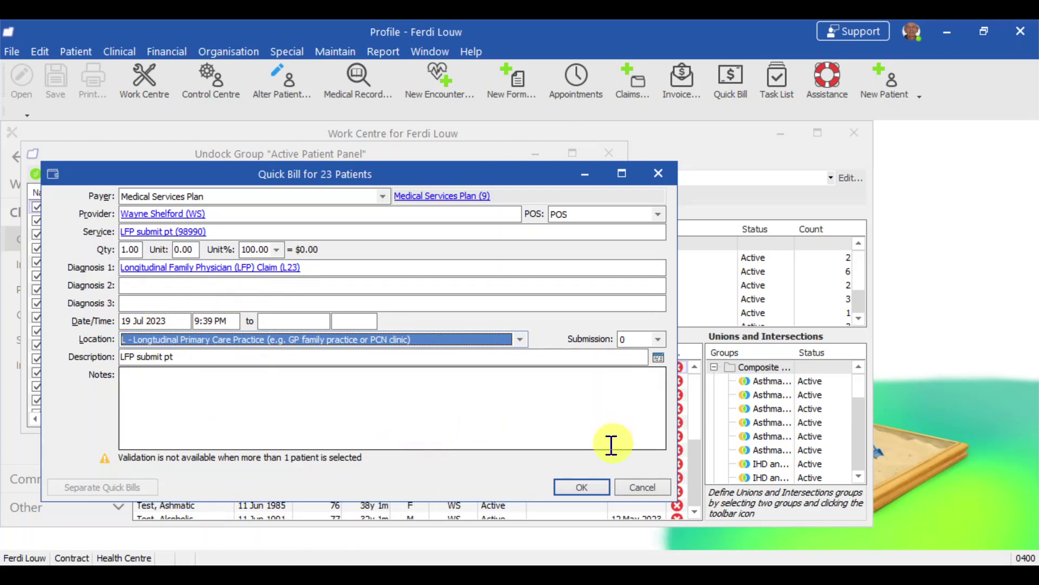
left_click(580, 490)
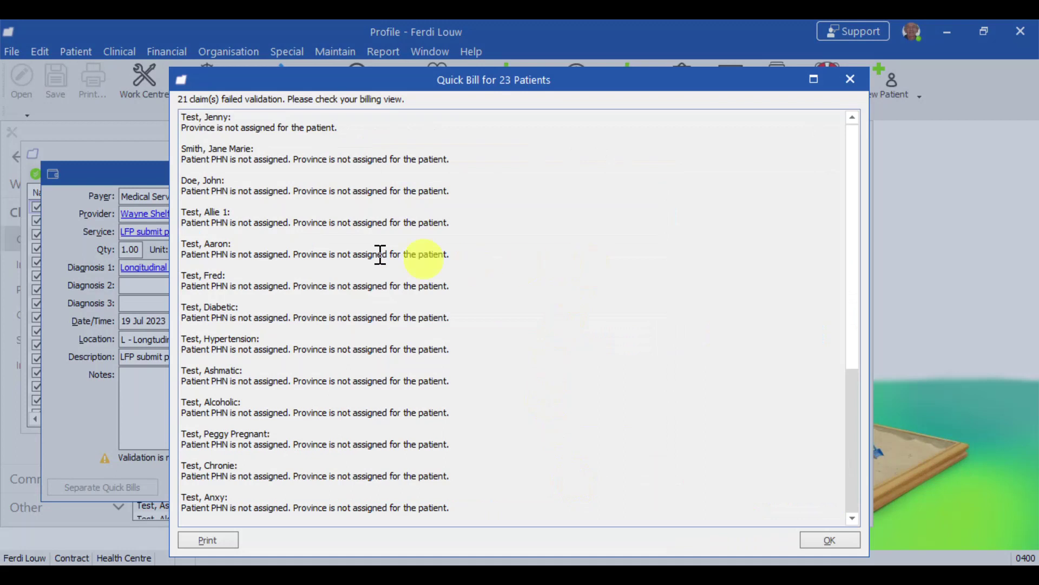
Dismiss the validation report listing the 21 failed claims
left_click(850, 79)
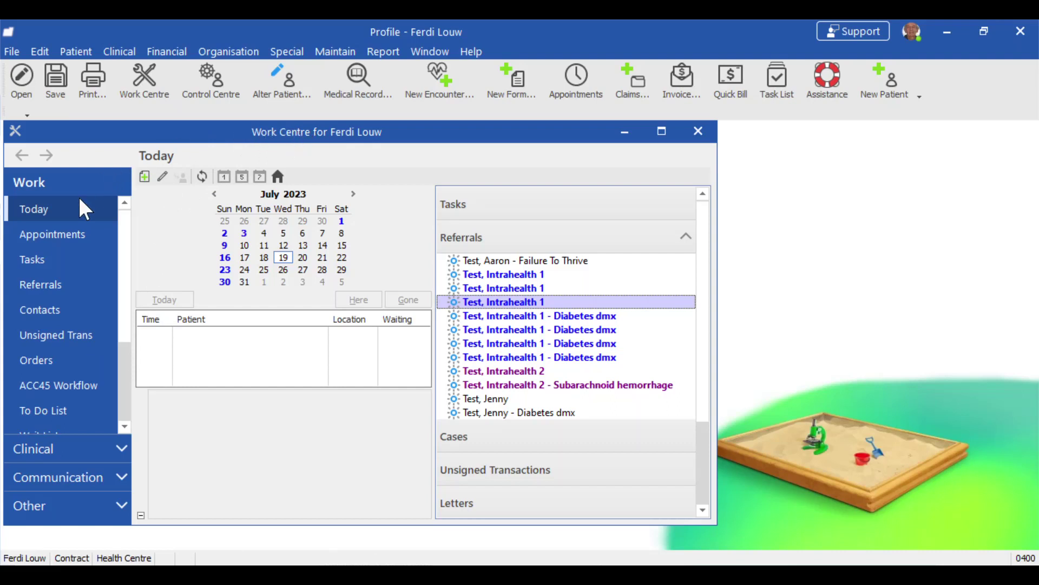
Return to the Clinical section's patient Groups page in the Work Centre
left_click(38, 447)
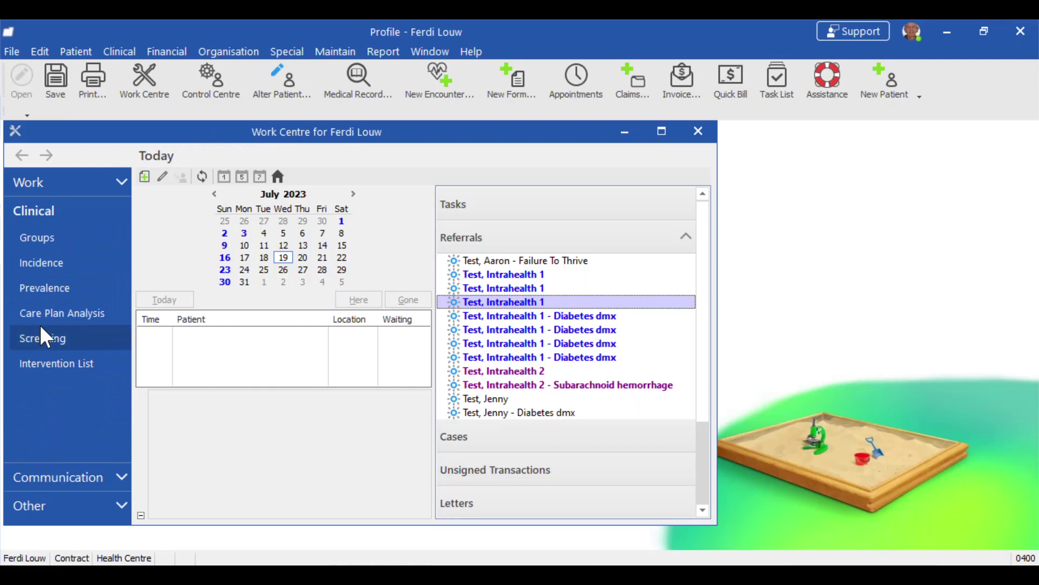
left_click(66, 237)
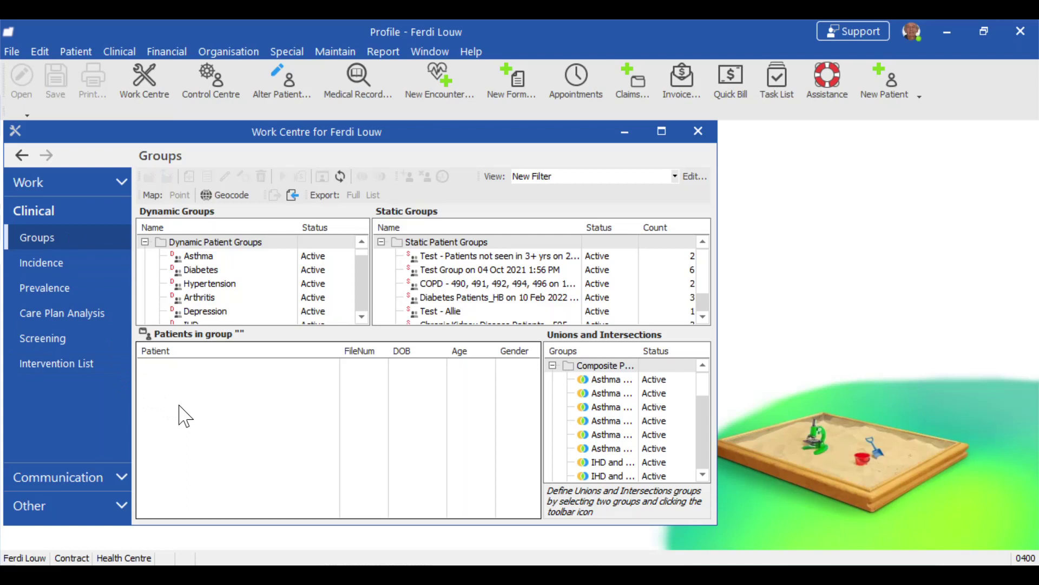
Create a new dynamic patient group named 'My active panel - FL'
left_click(185, 242)
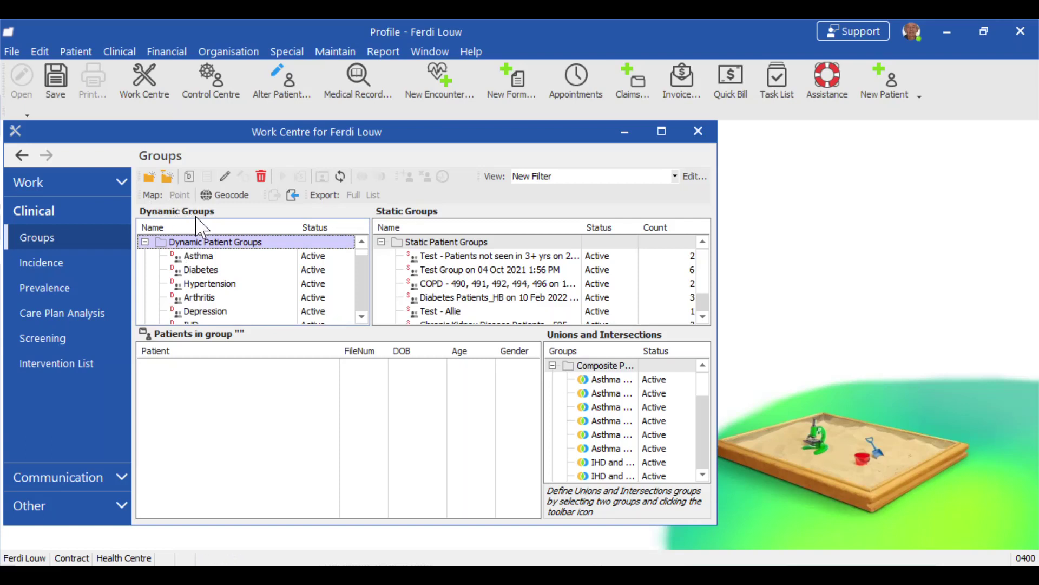
left_click(191, 183)
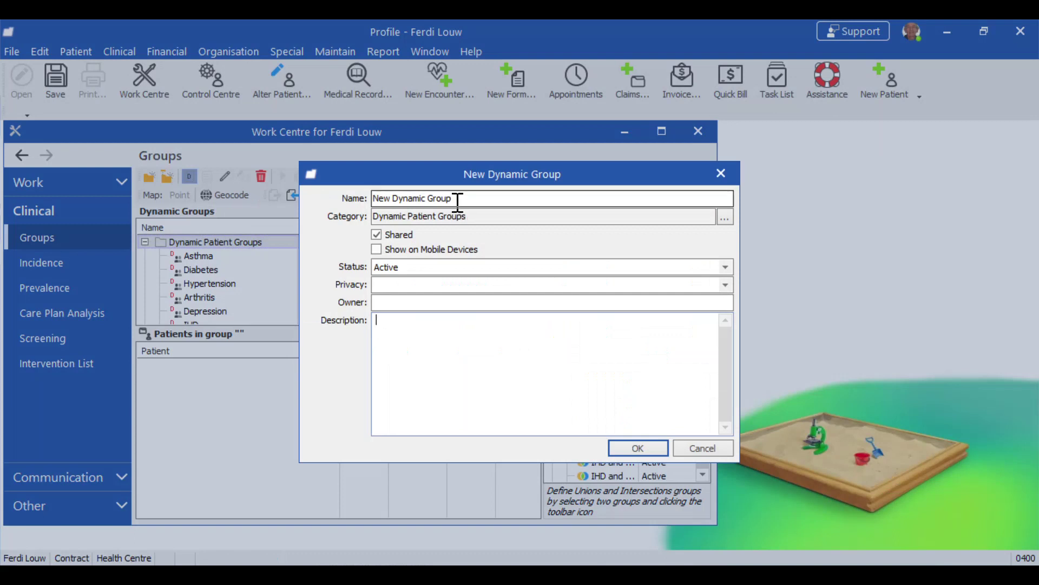
left_click_drag(457, 200, 372, 199)
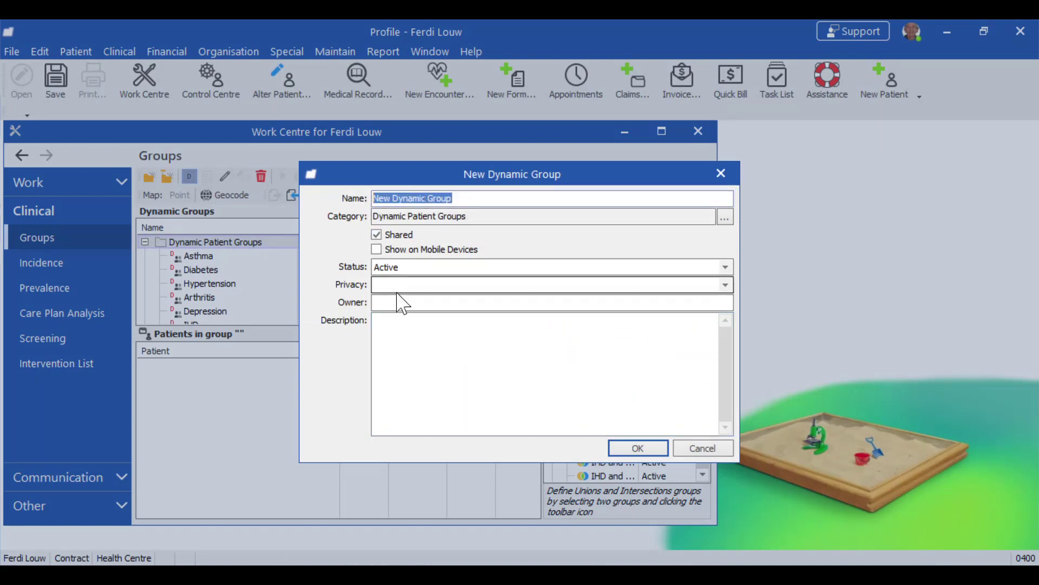
type("My ")
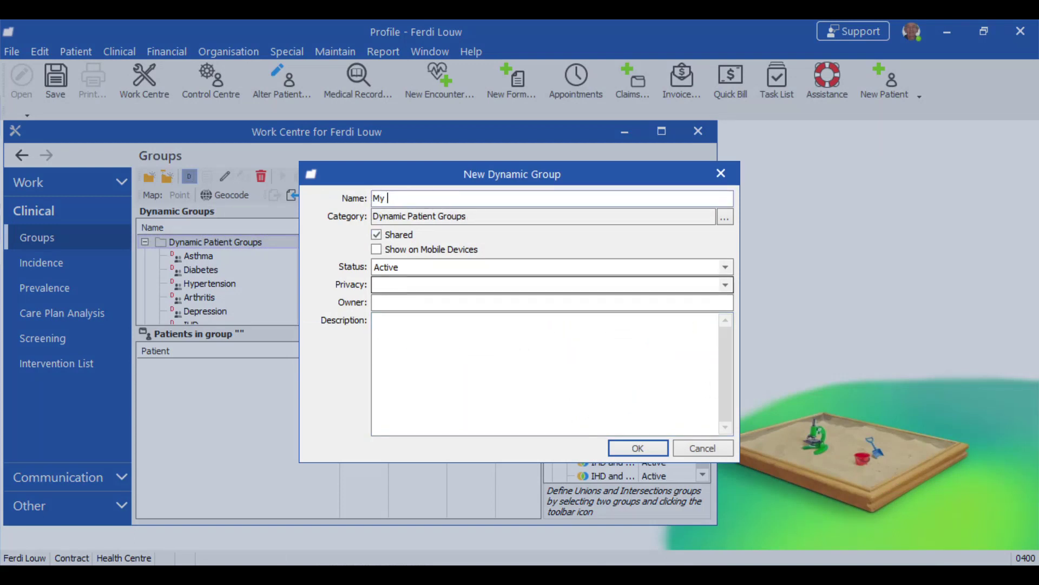
type("active panel - FL")
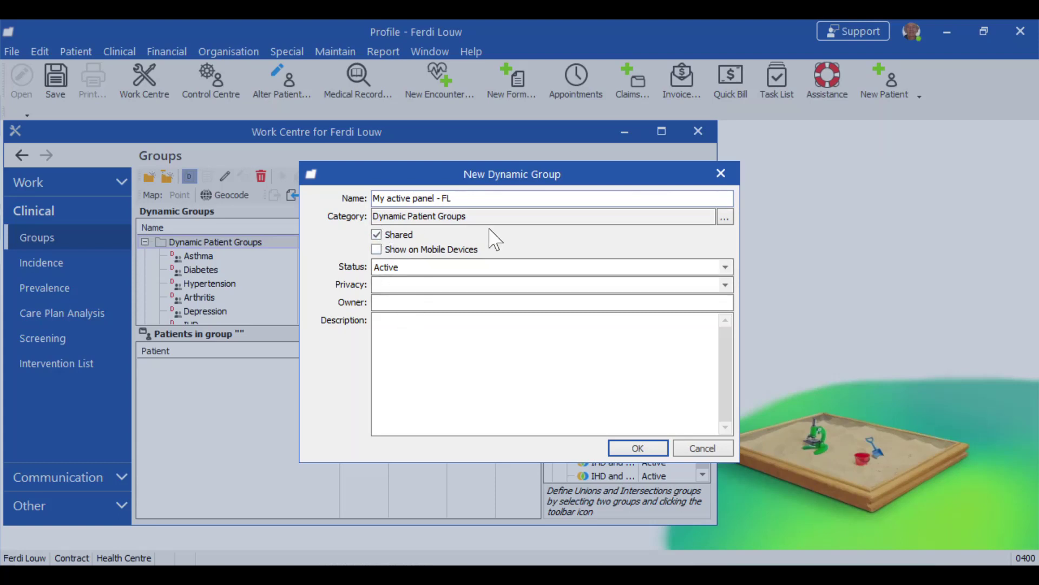
File the new group under the test2.0 category
left_click(725, 217)
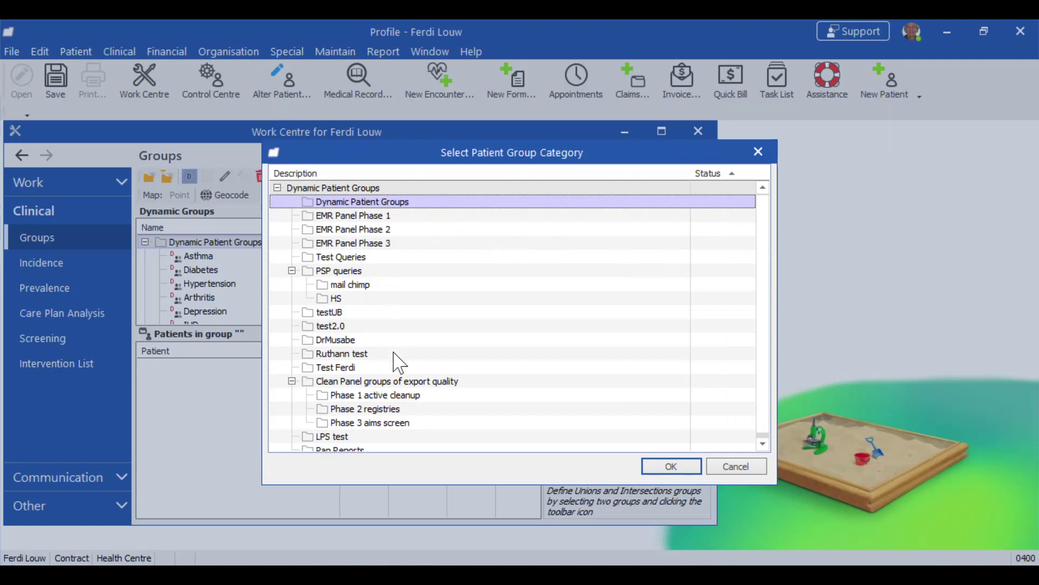
scroll(407, 328, "down", 1)
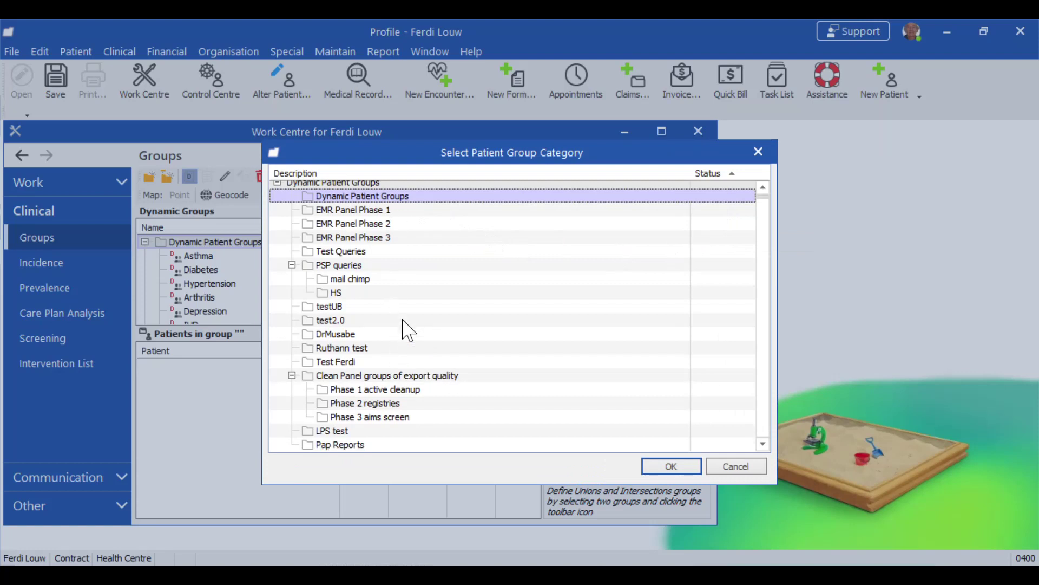
left_click(334, 321)
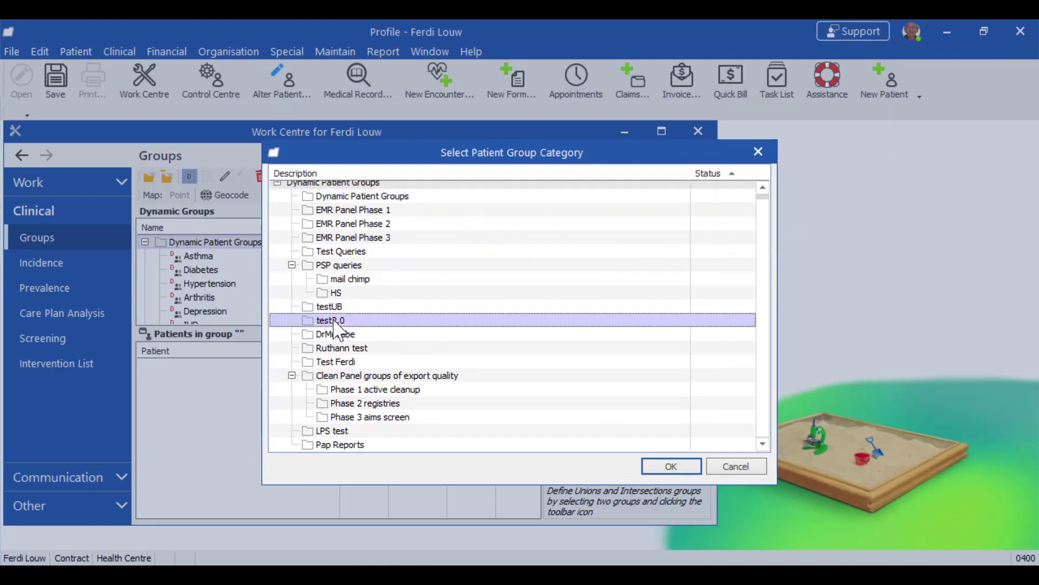
left_click(661, 466)
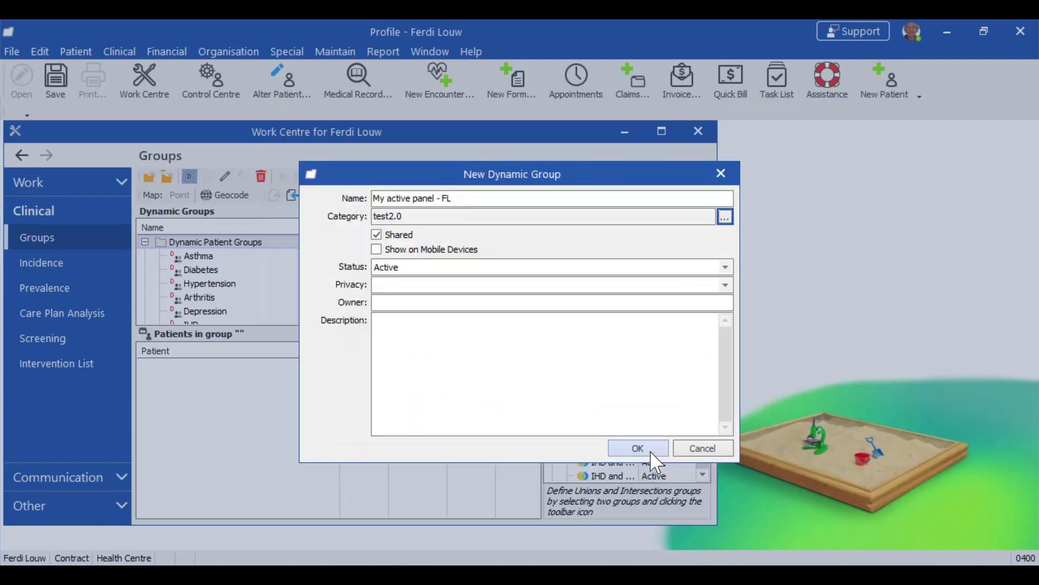
Create the group, caption its filter 'Active panel', and set filtering to Stored Query
left_click(639, 449)
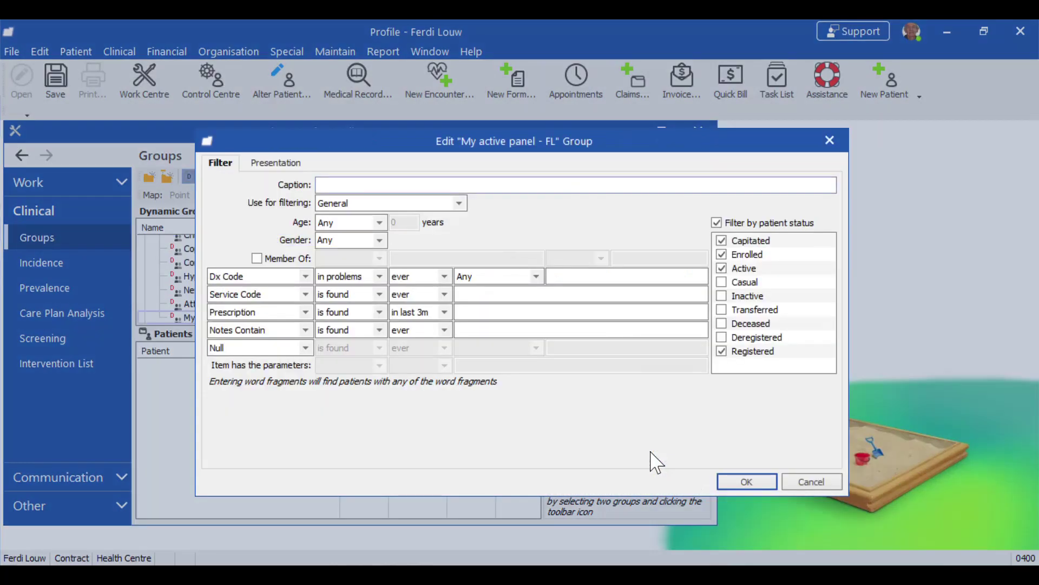
type("Active panel")
left_click(459, 203)
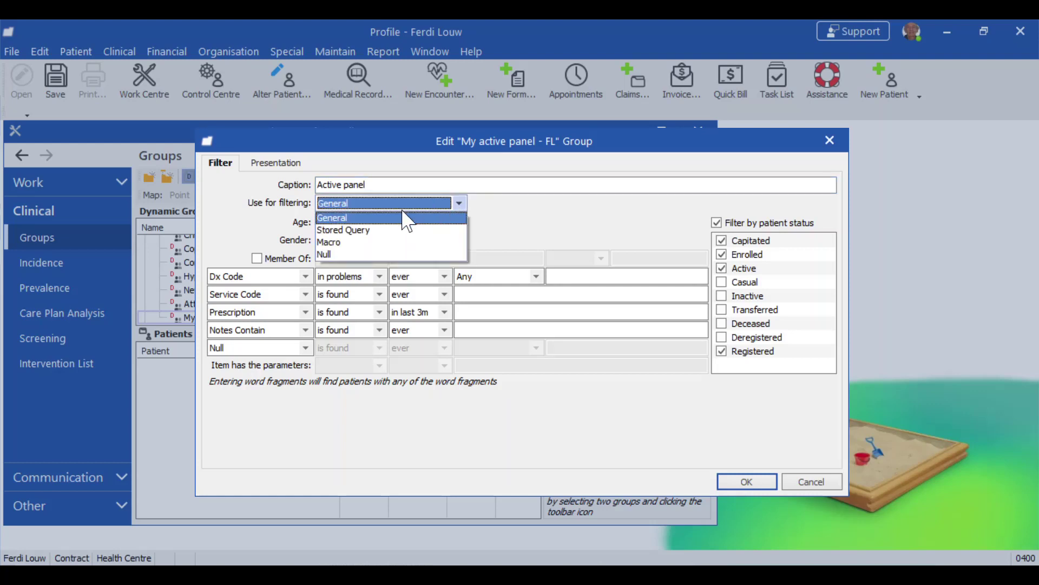
left_click(379, 239)
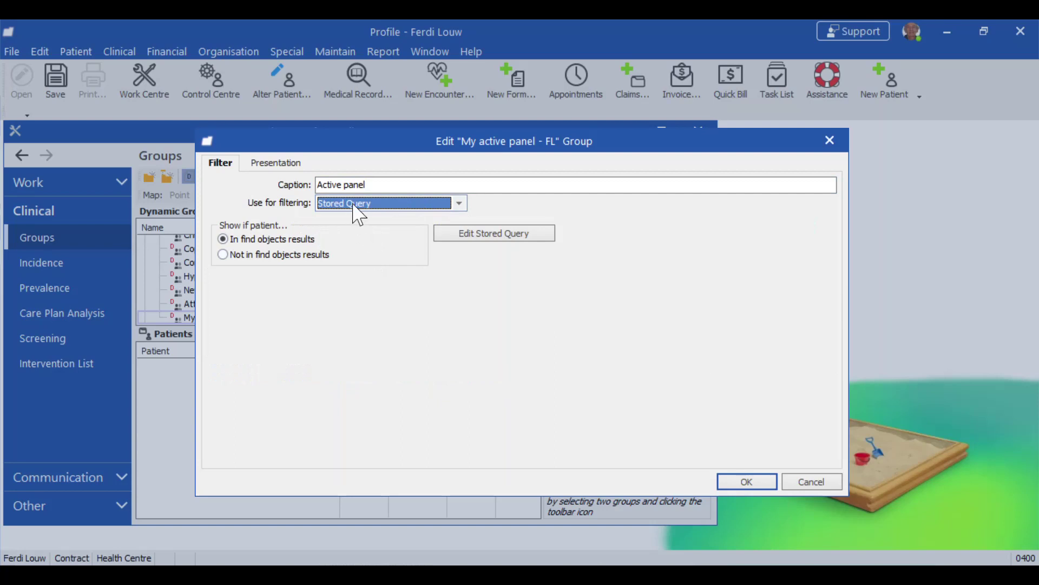
Add a Patient Status condition equal to 'active' to the group's stored query
left_click(528, 234)
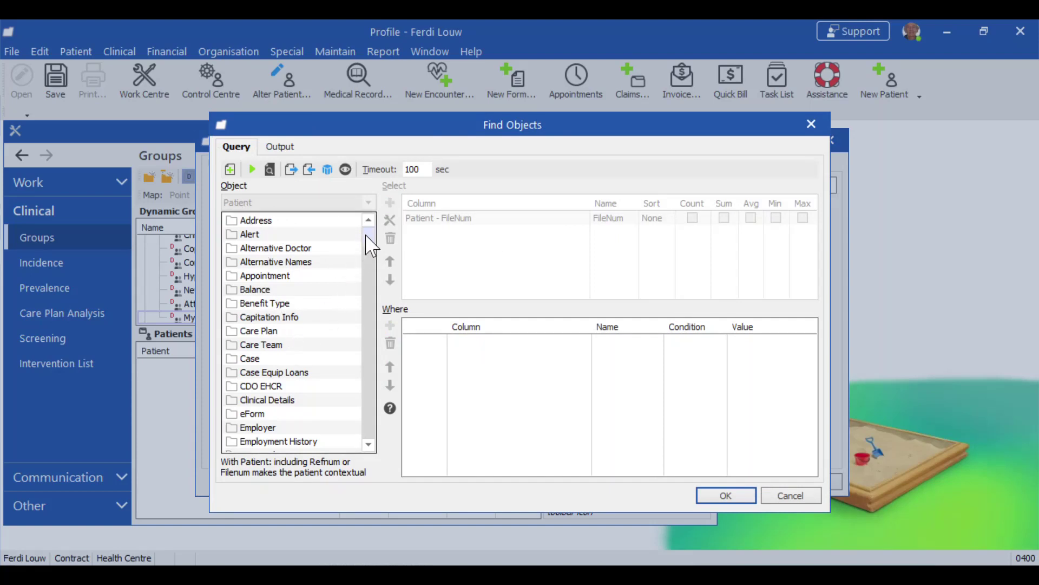
scroll(373, 258, "down", 3)
left_click_drag(373, 258, 371, 426)
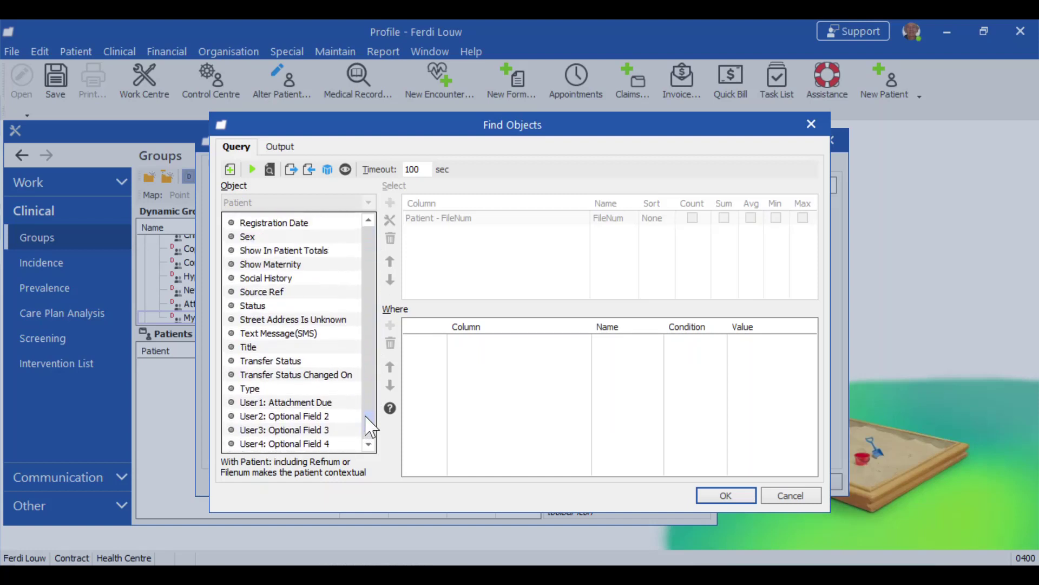
left_click(255, 306)
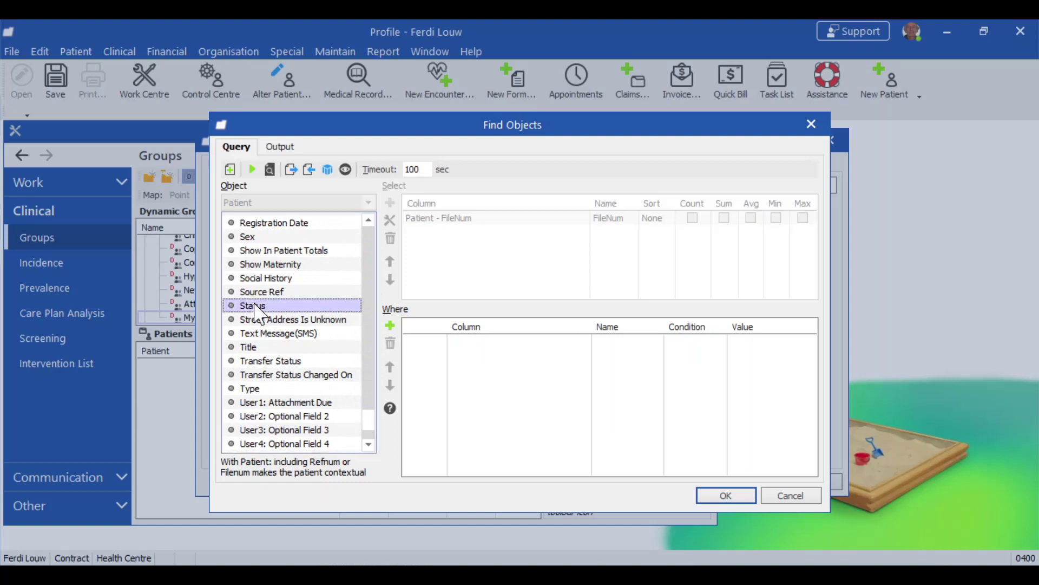
left_click_drag(254, 308, 467, 379)
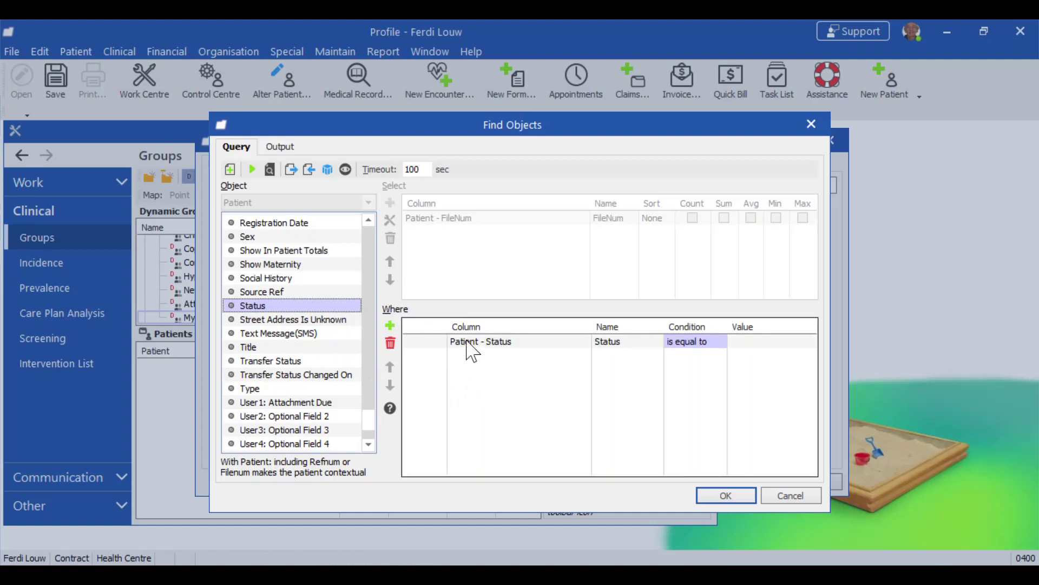
left_click(748, 345)
left_click(749, 343)
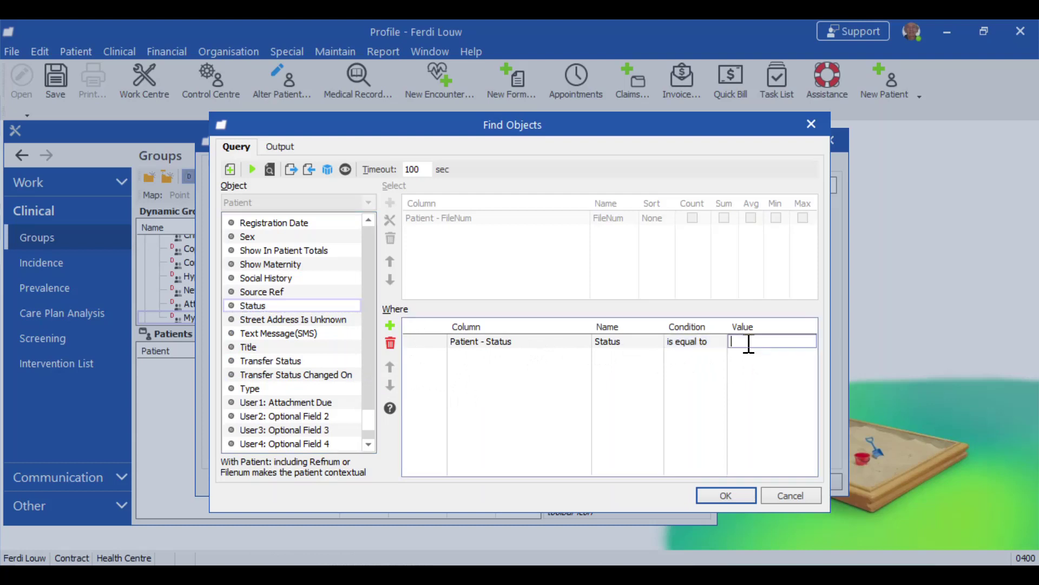
type("active")
key("Return")
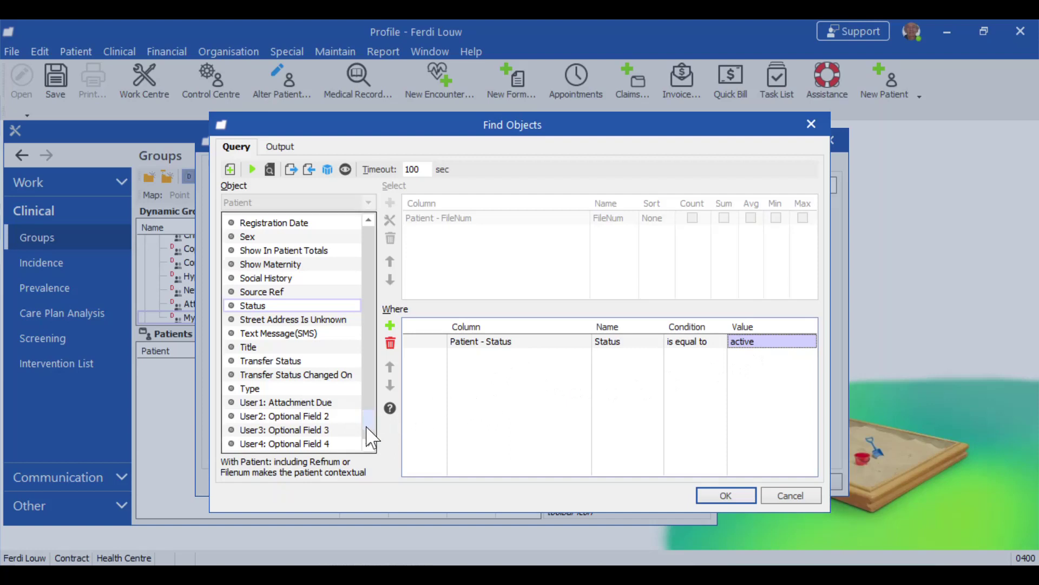
Add Patient Usual Doctor Code as a second query condition
left_click_drag(368, 424, 373, 320)
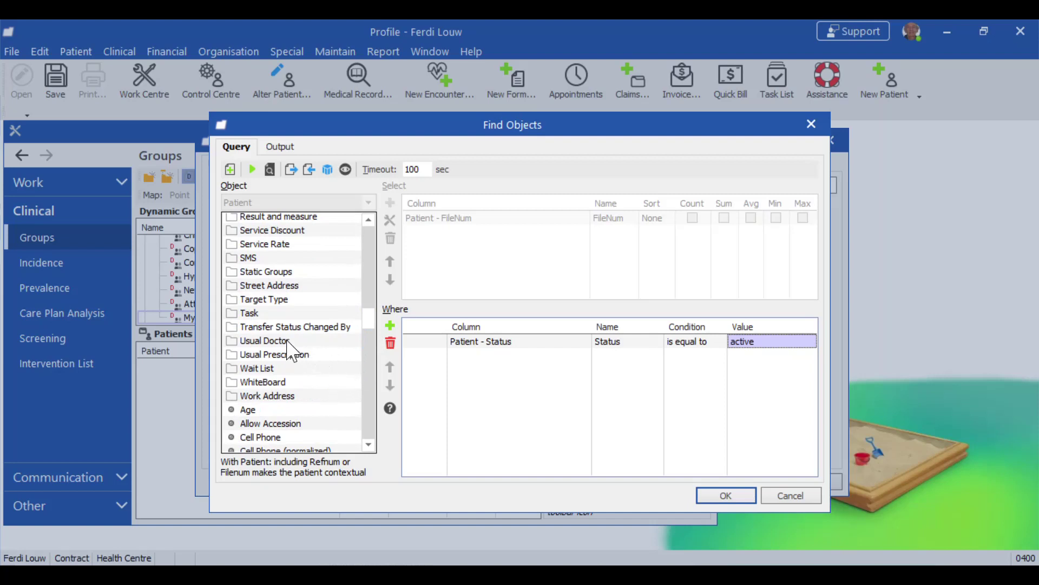
double_click(269, 341)
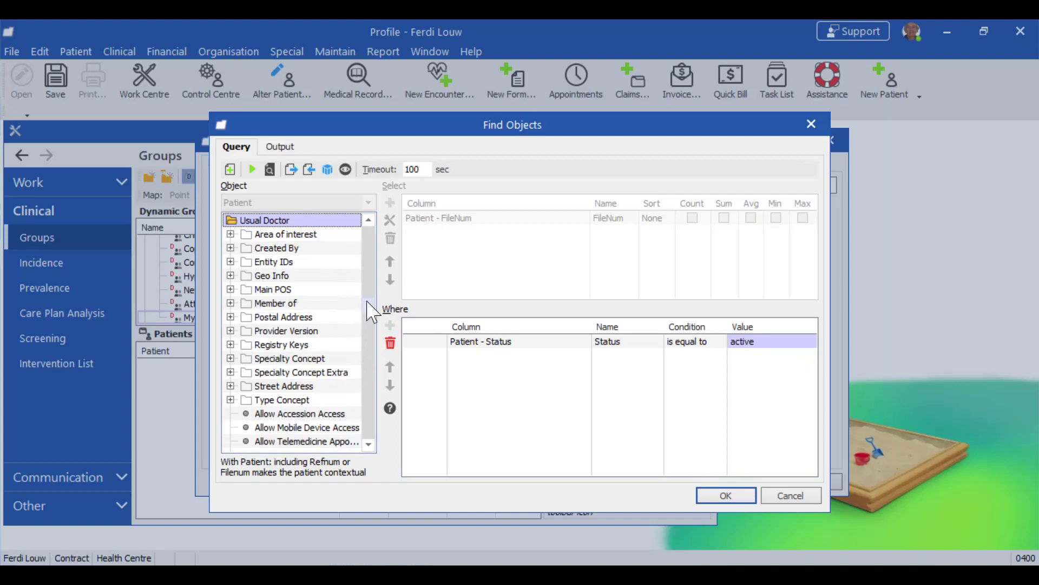
left_click_drag(372, 311, 373, 236)
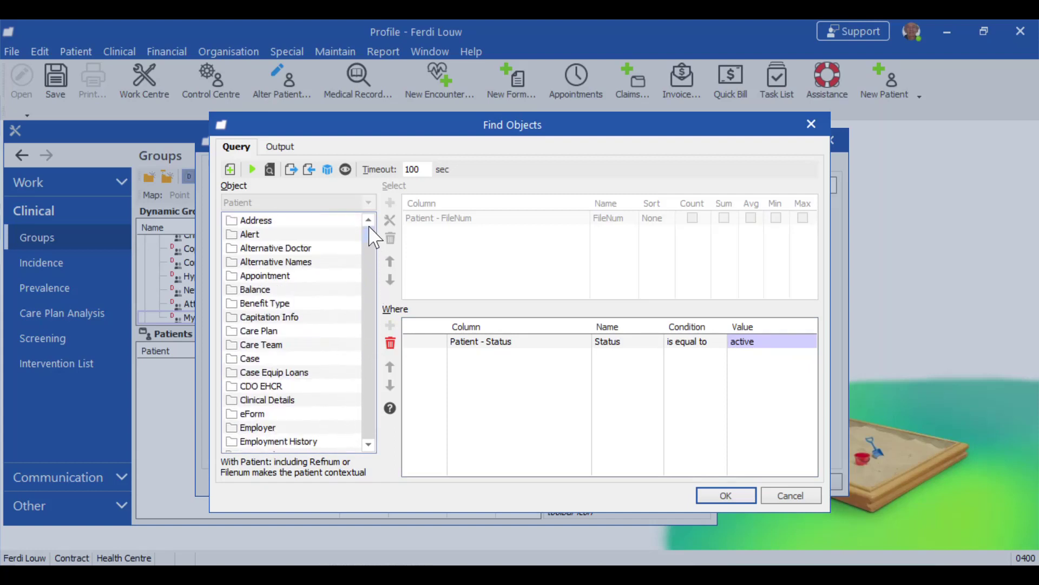
double_click(248, 293)
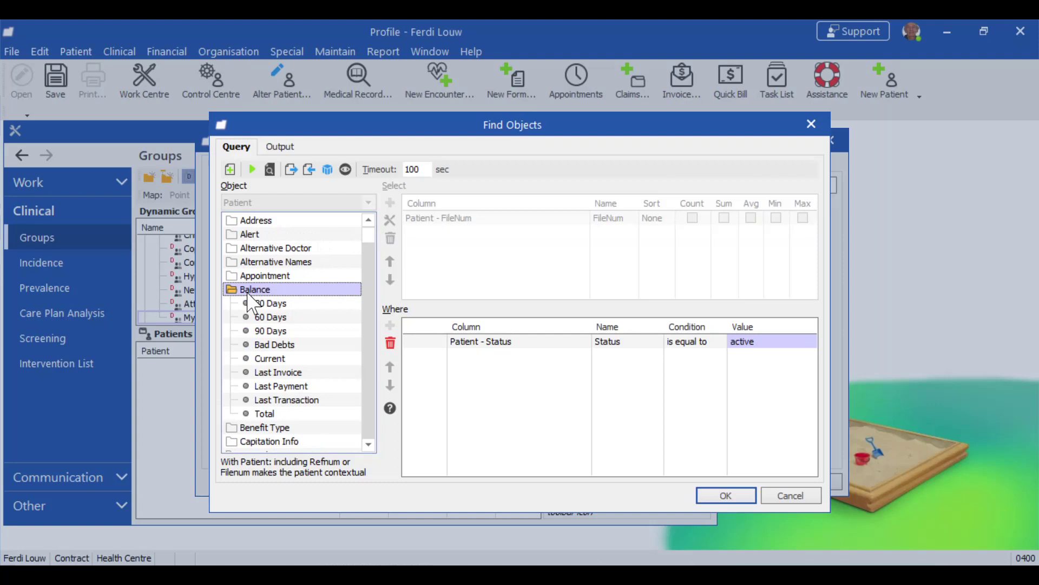
double_click(248, 293)
key("u")
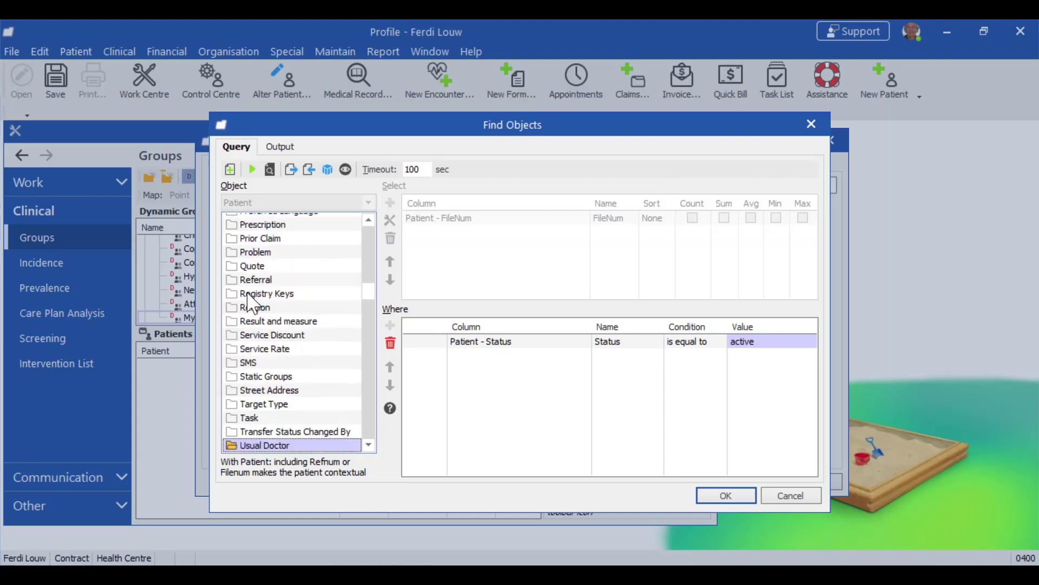
key("Down")
key("Down")
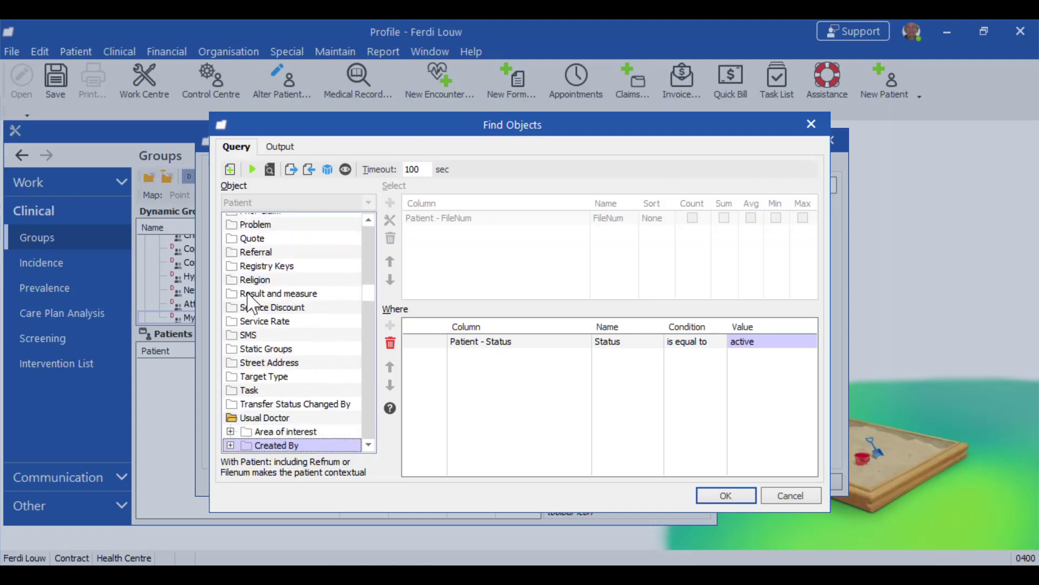
key("Down")
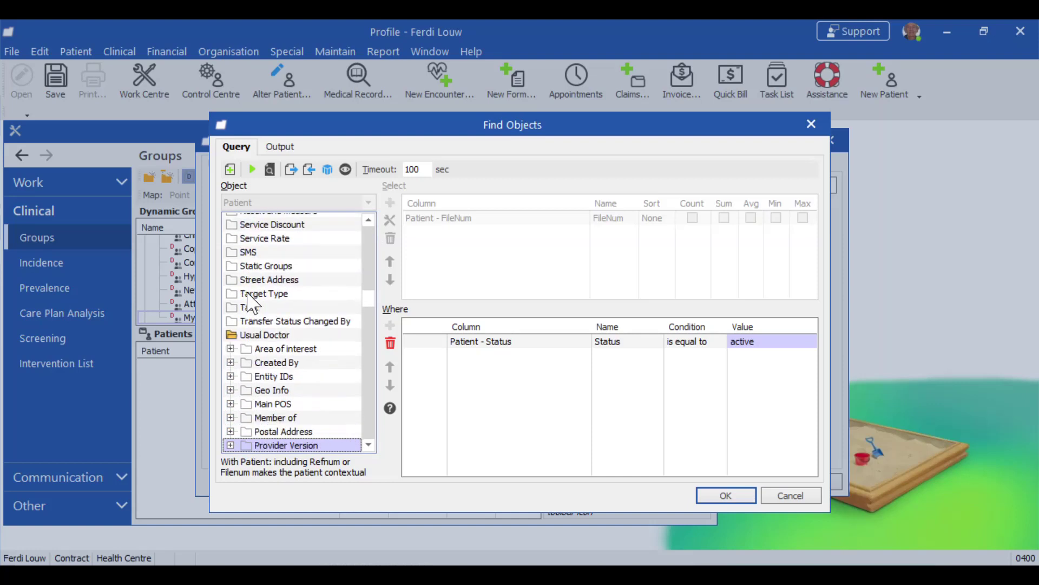
key("Down")
key("Down")
key("Down")
key("Down")
key("Down")
key("Down")
key("Down")
key("Down")
key("Down")
key("Down")
key("Down")
key("Down")
key("Down")
key("Down")
key("Down")
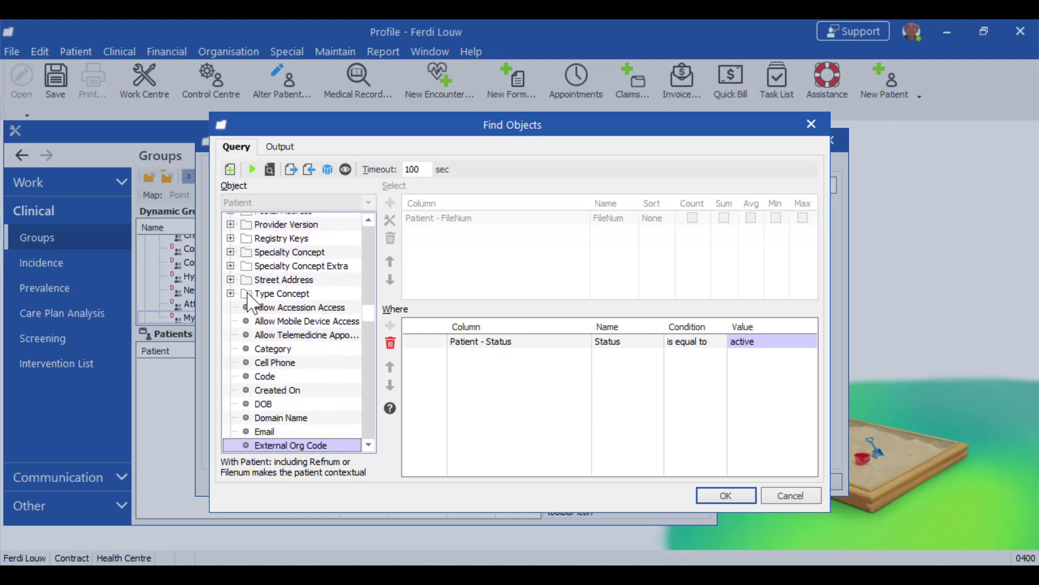
key("Up")
key("Up")
key("Up")
key("Up")
key("Up")
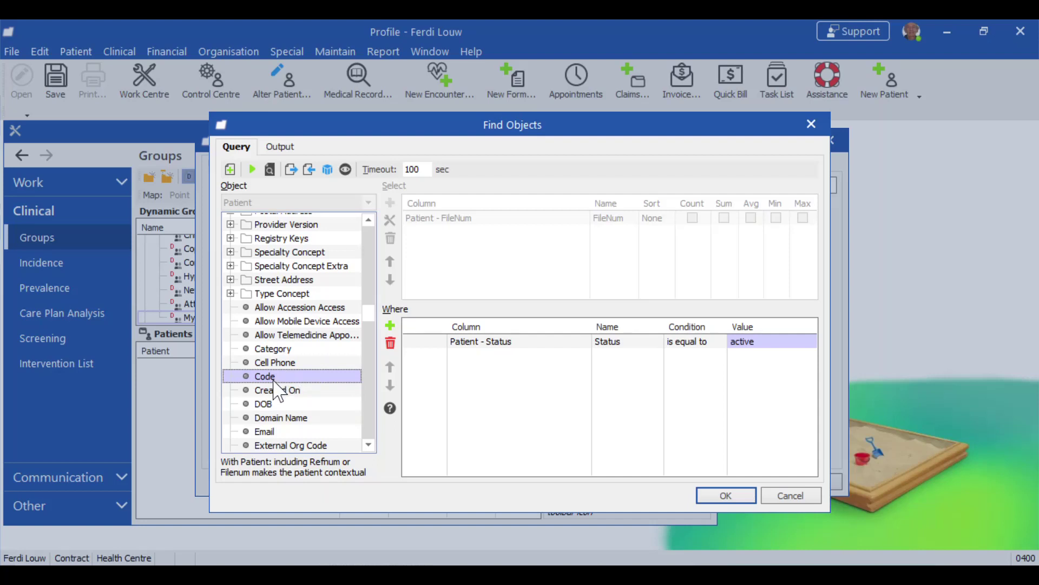
double_click(491, 386)
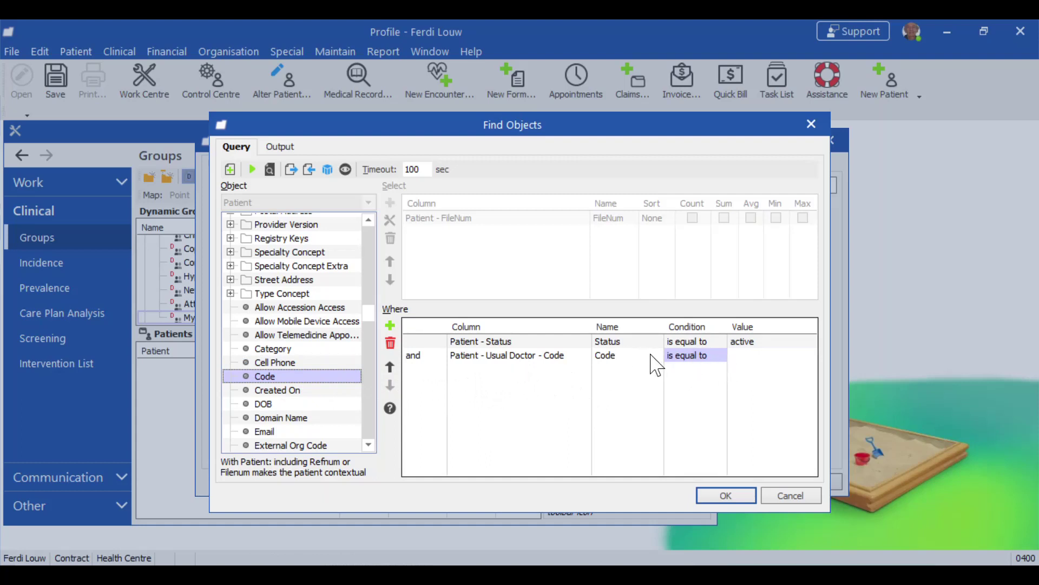
Set the Usual Doctor Code condition's value to 'ws'
left_click(740, 355)
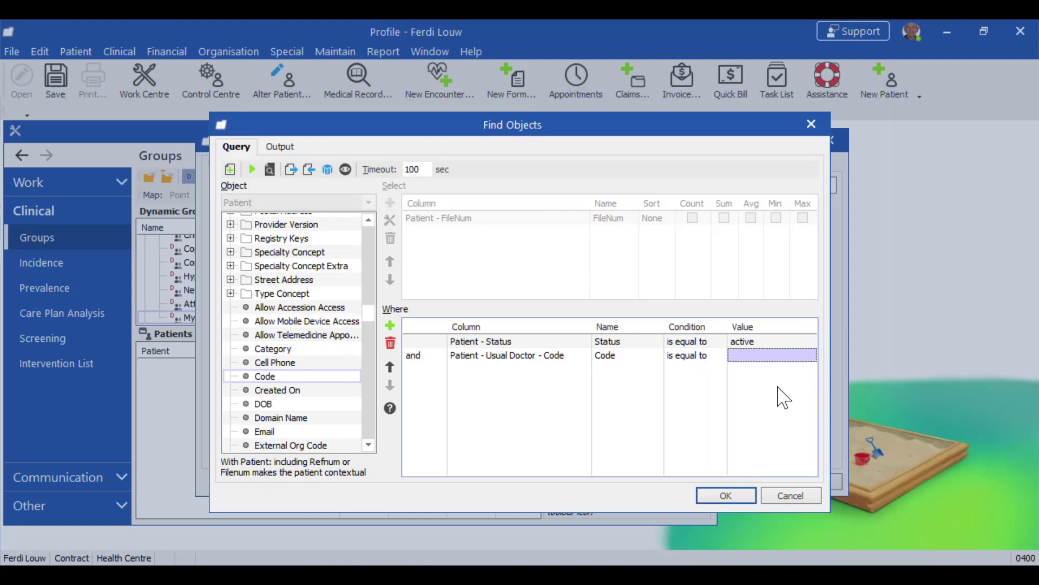
left_click(778, 355)
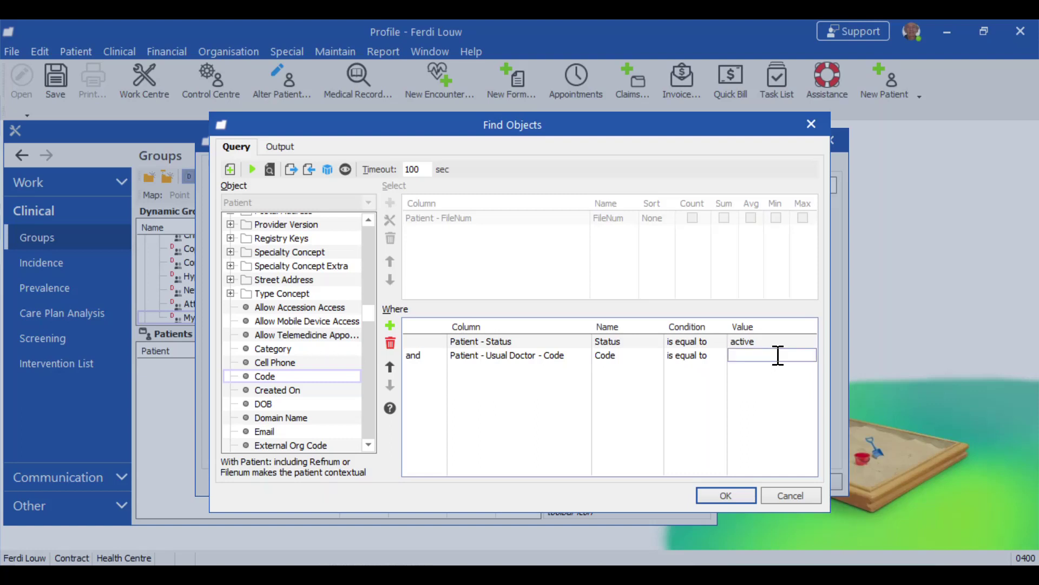
type("ws")
key("Return")
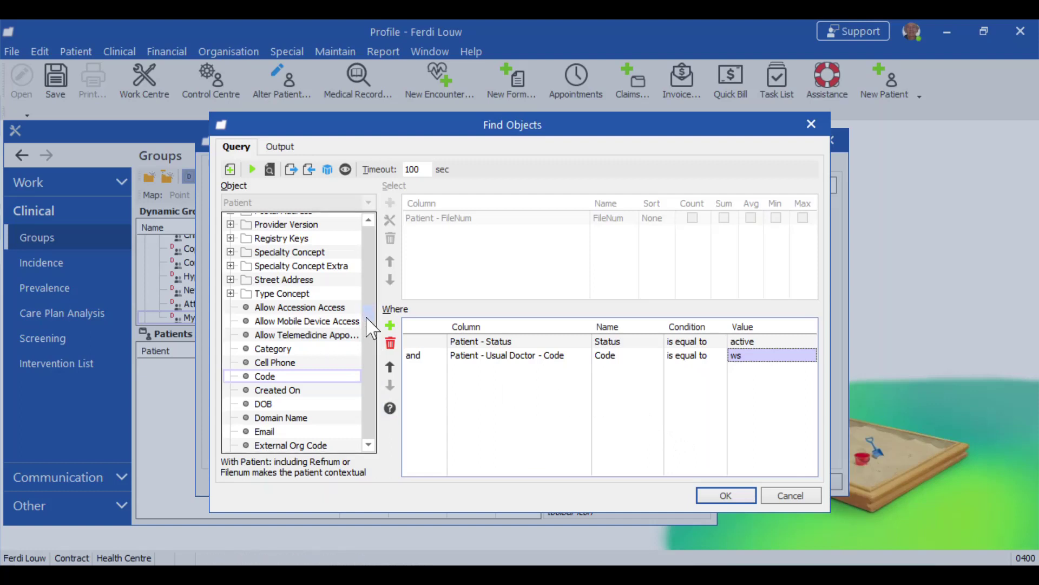
scroll(371, 328, "down", 2)
left_click_drag(370, 328, 364, 367)
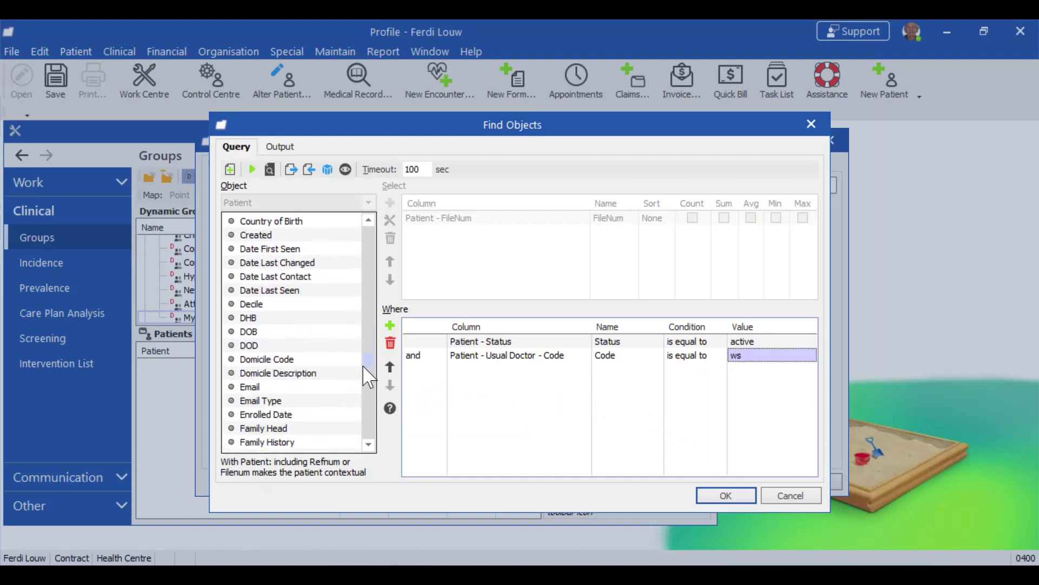
left_click(281, 297)
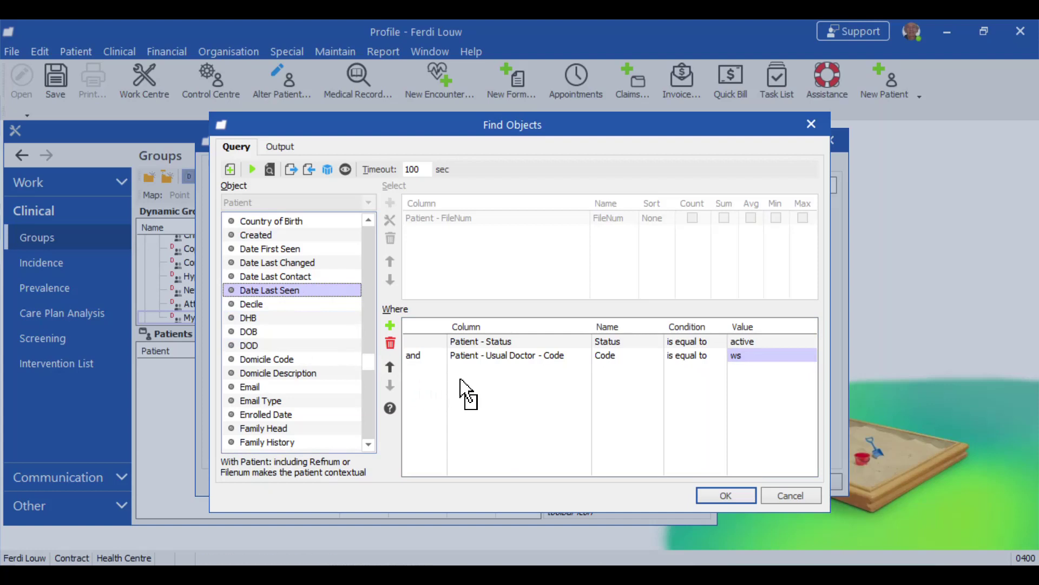
double_click(487, 391)
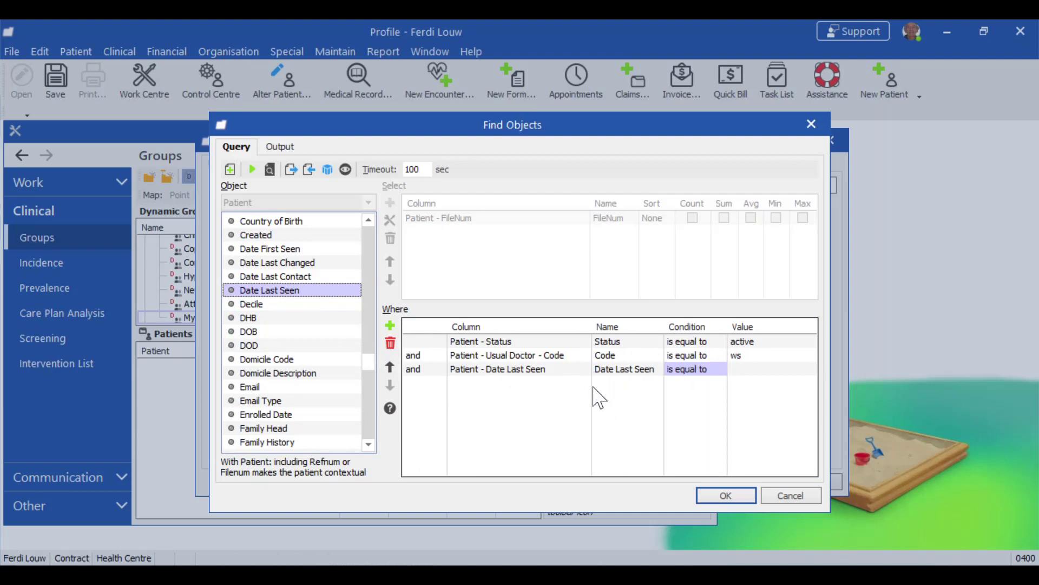
left_click(721, 371)
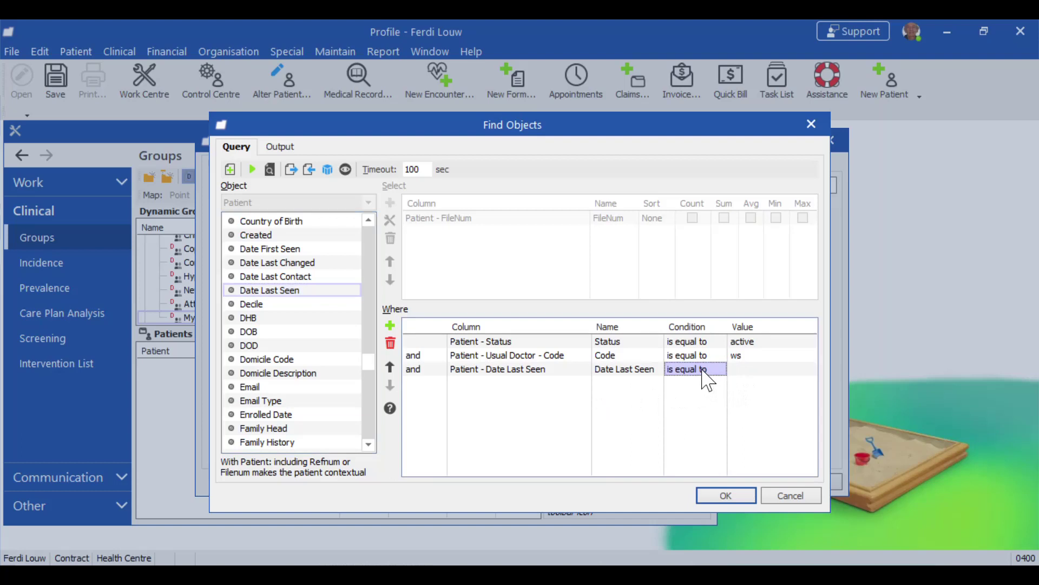
left_click(702, 373)
left_click(719, 370)
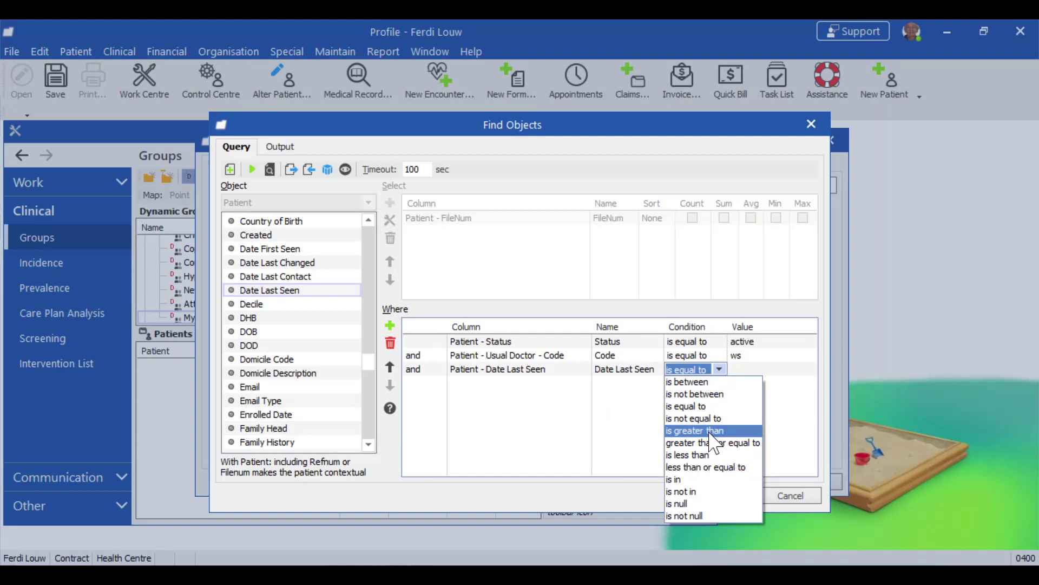
left_click(709, 431)
left_click(733, 370)
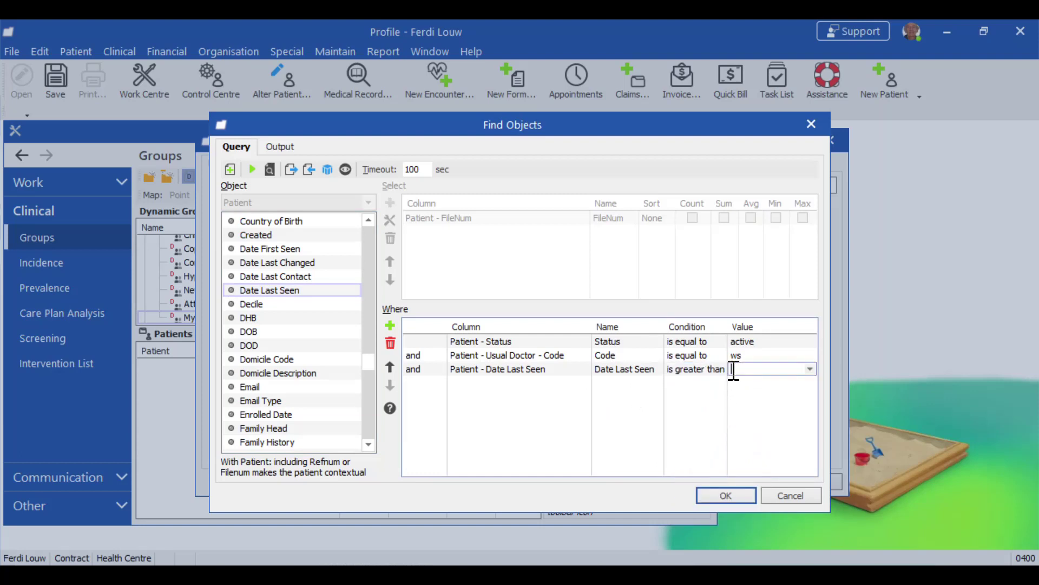
type("today-5y")
left_click(694, 405)
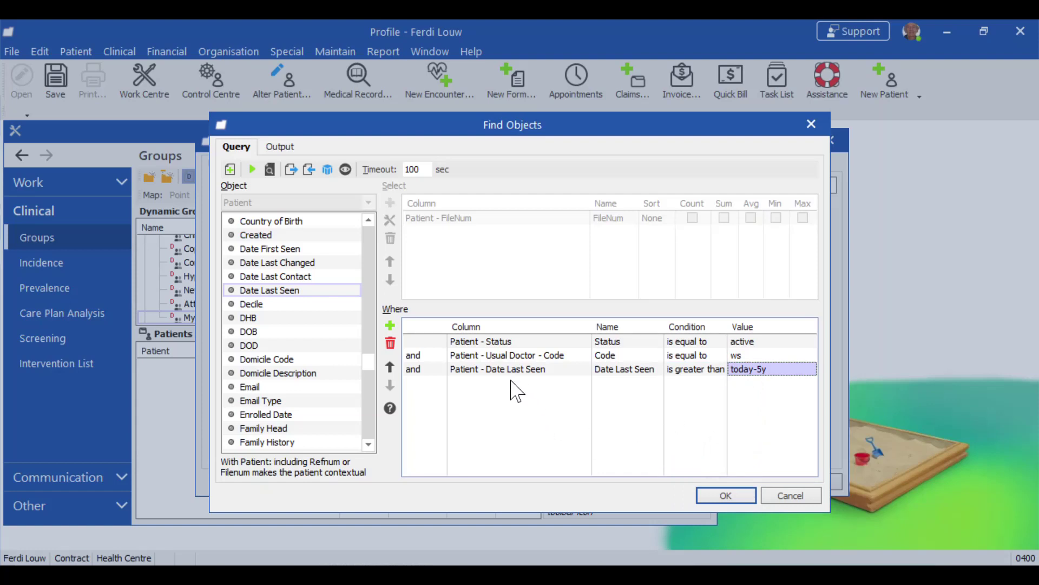
left_click(473, 368)
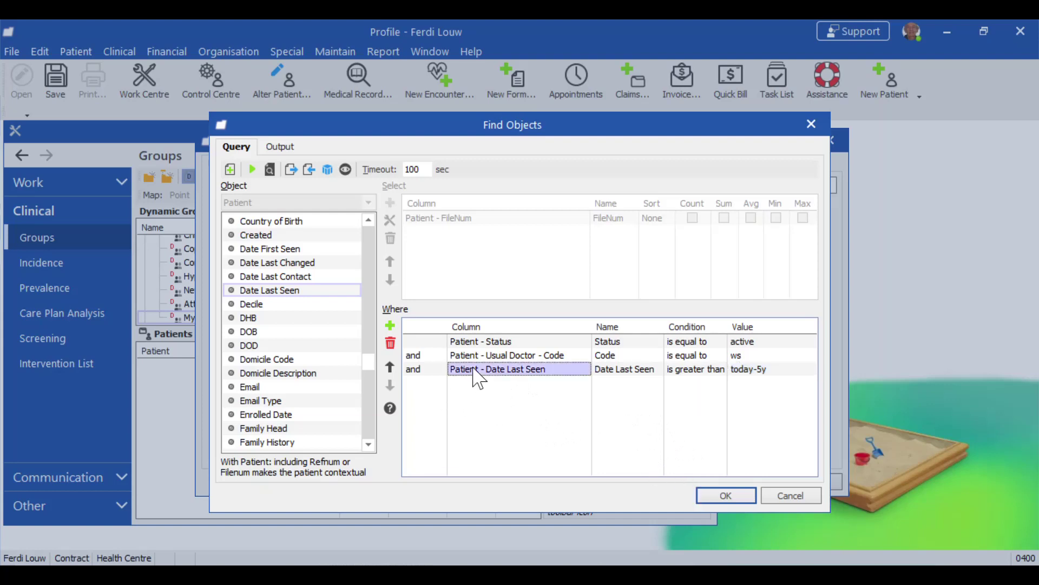
left_click(391, 343)
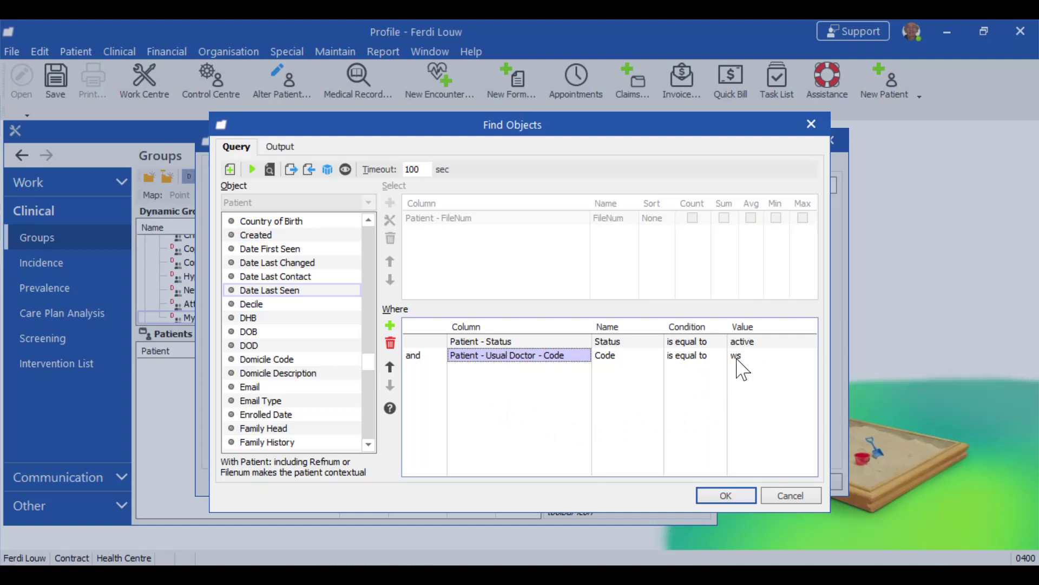
Save the stored query and confirm the group edits
left_click(730, 496)
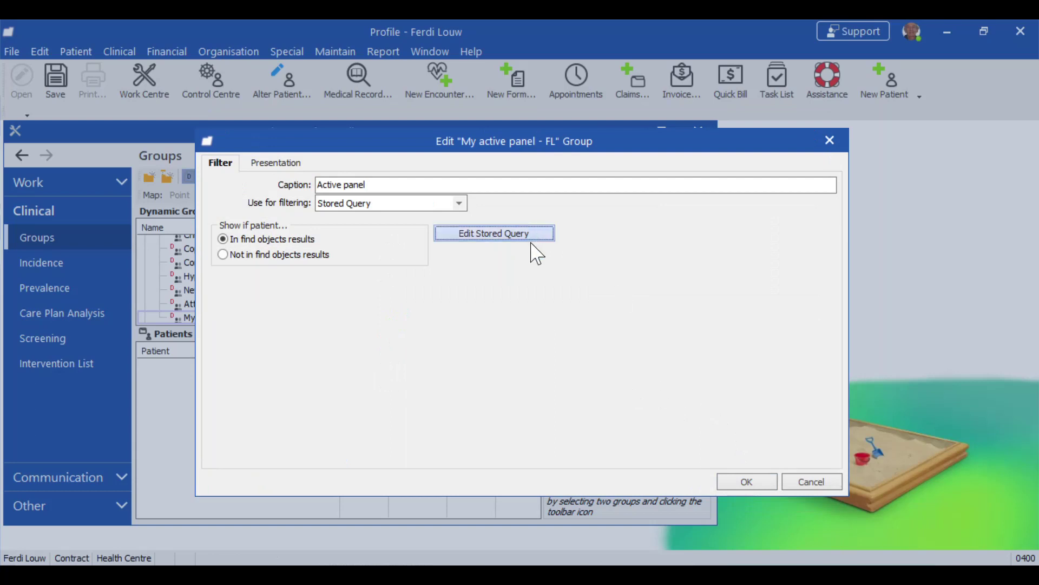
left_click(748, 480)
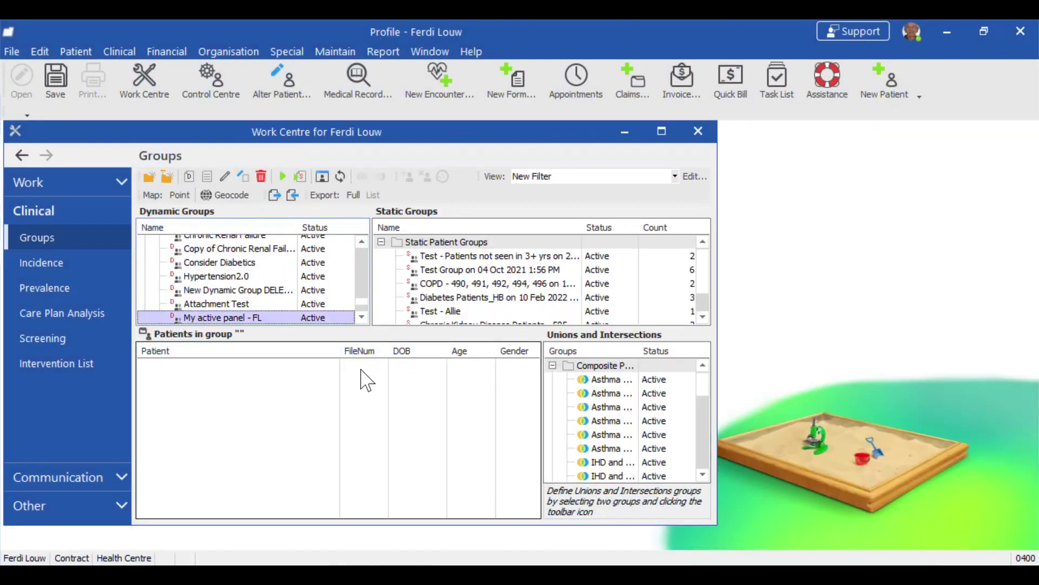
Run the My active panel - FL group to list its 23 patients
left_click(234, 319)
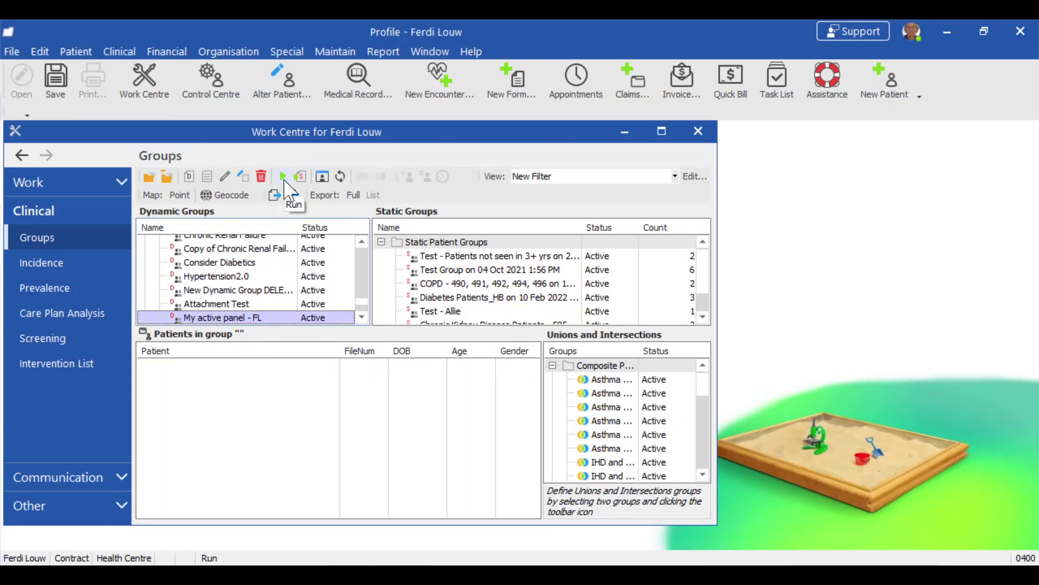
left_click(284, 179)
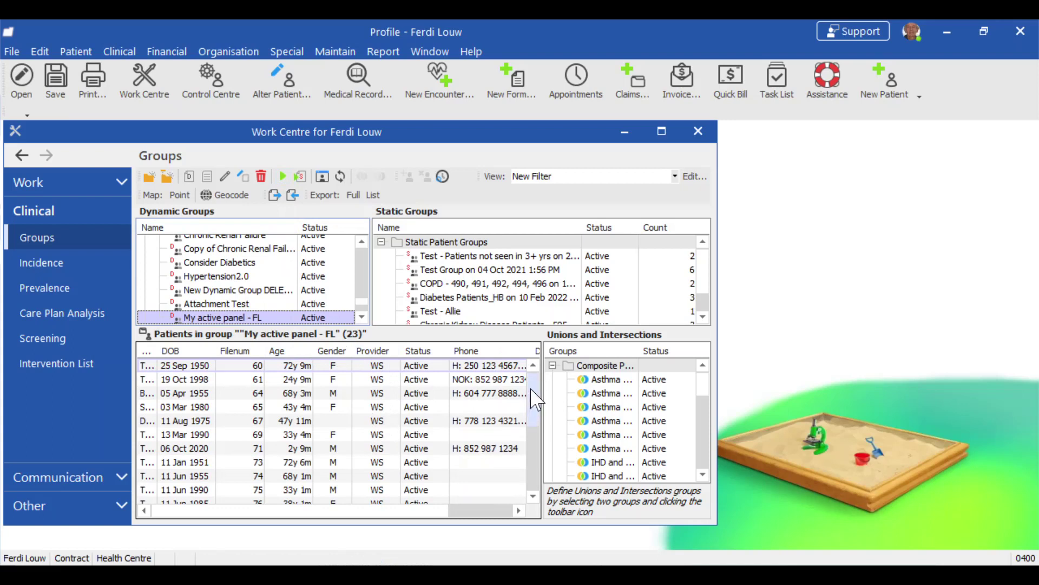
mouse_move(536, 400)
left_mouse_down()
mouse_move(543, 471)
mouse_move(550, 366)
mouse_move(547, 388)
left_mouse_up()
Sort the patients by provider and widen the Name column and Work Centre window
left_click(375, 357)
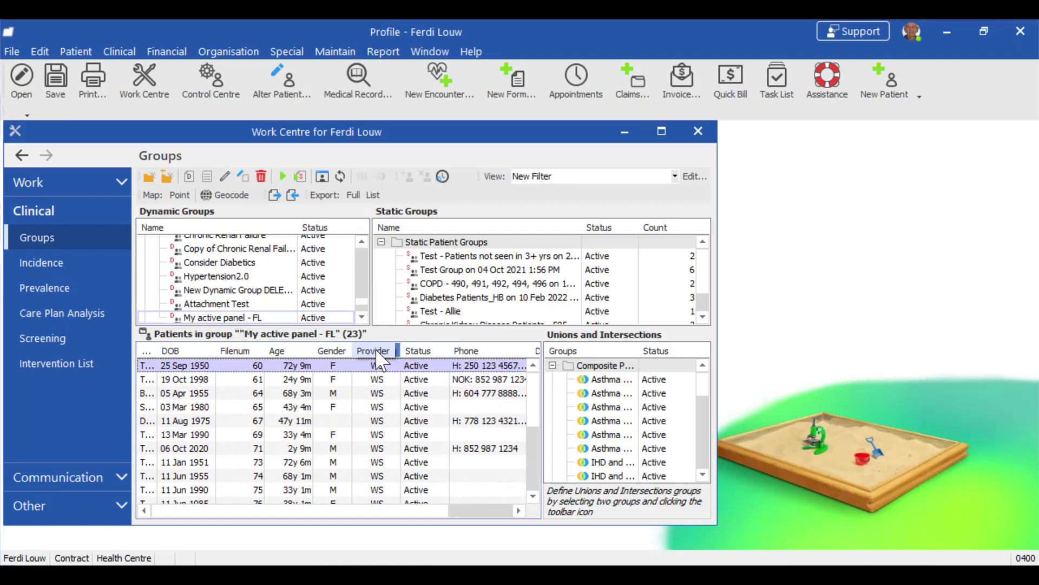
left_click(376, 351)
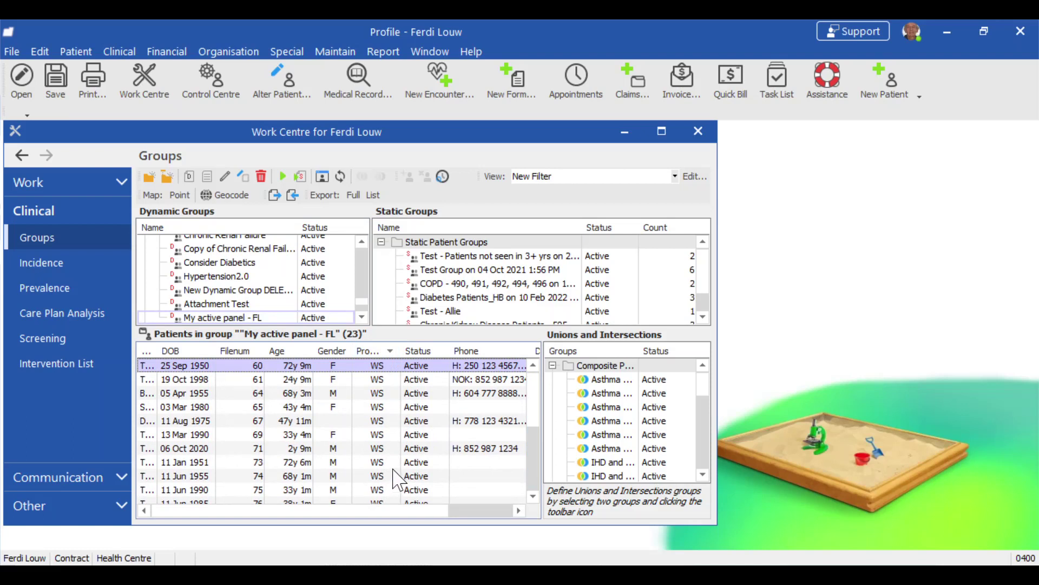
left_click_drag(157, 351, 202, 350)
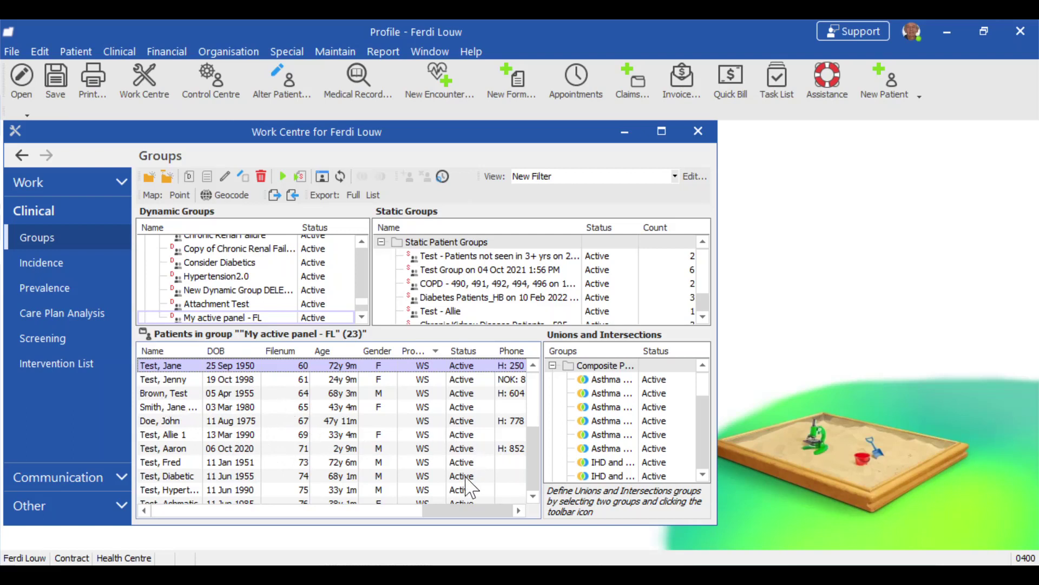
left_click_drag(417, 511, 512, 531)
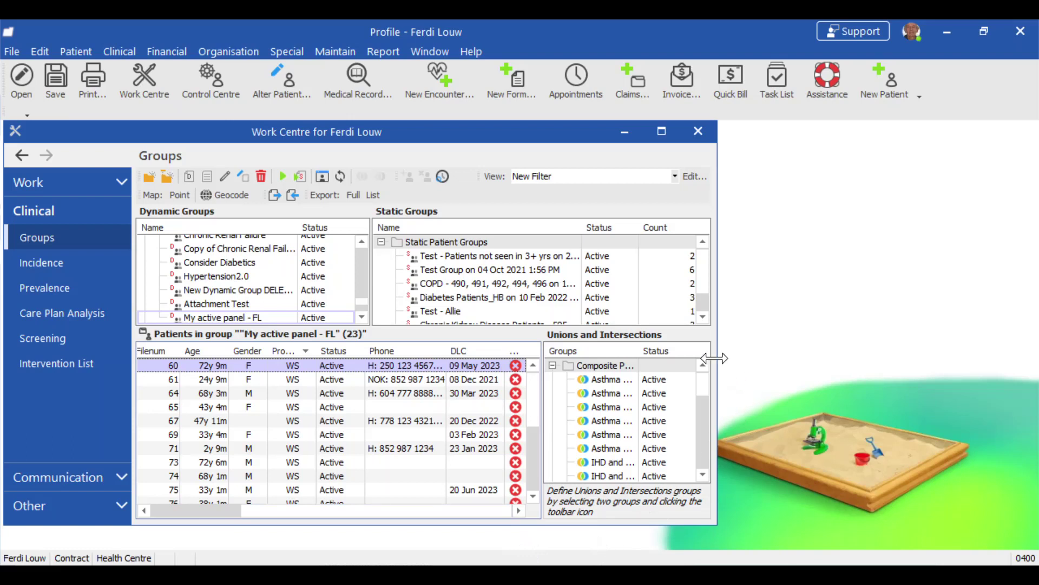
left_click_drag(718, 358, 874, 365)
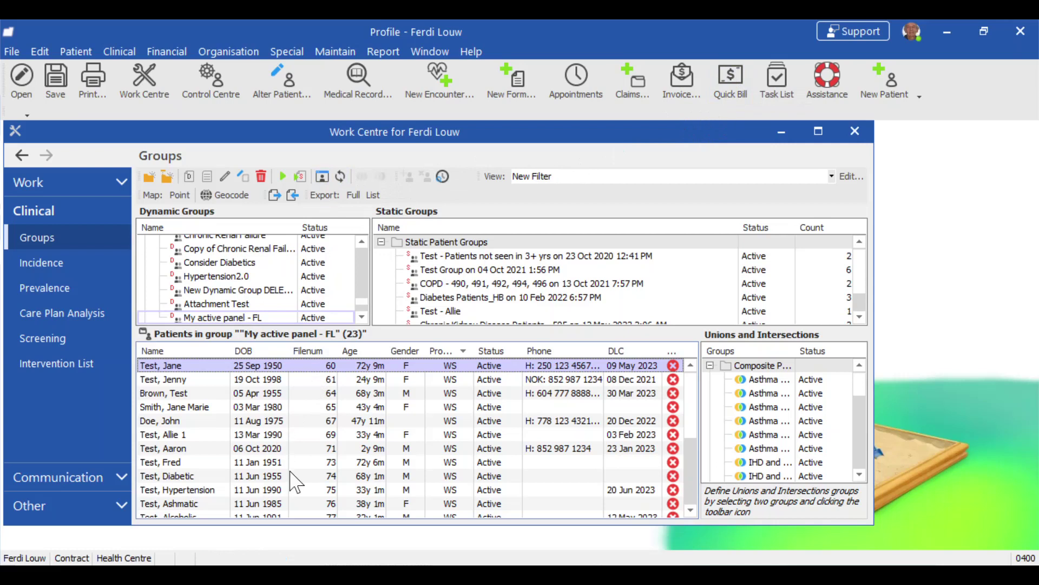
Undock the group's patient list and tick every patient
left_click(322, 177)
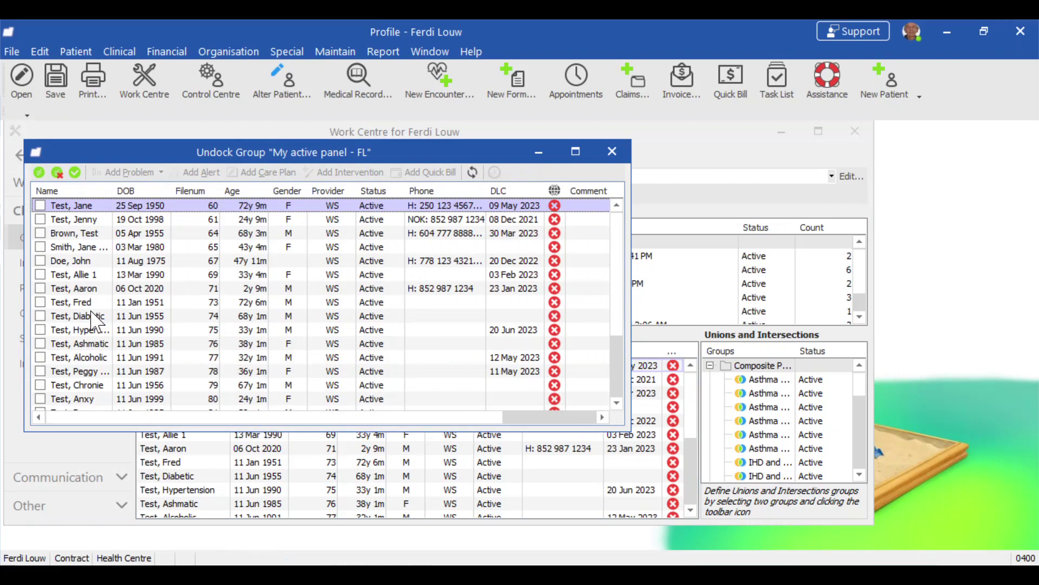
left_click(39, 174)
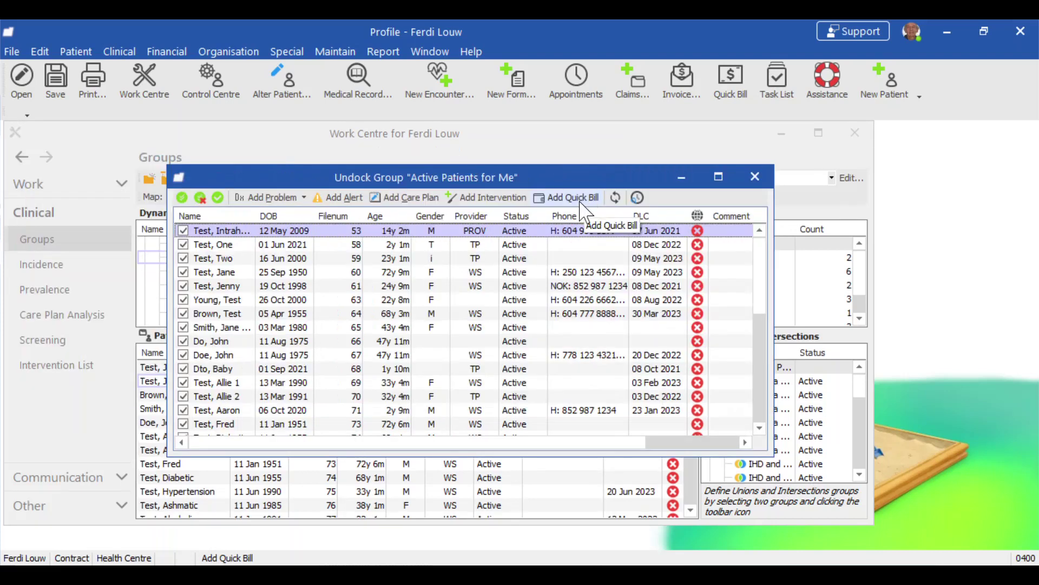
Start a quick bill for the ticked patients with provider ws and service 98990
left_click(585, 197)
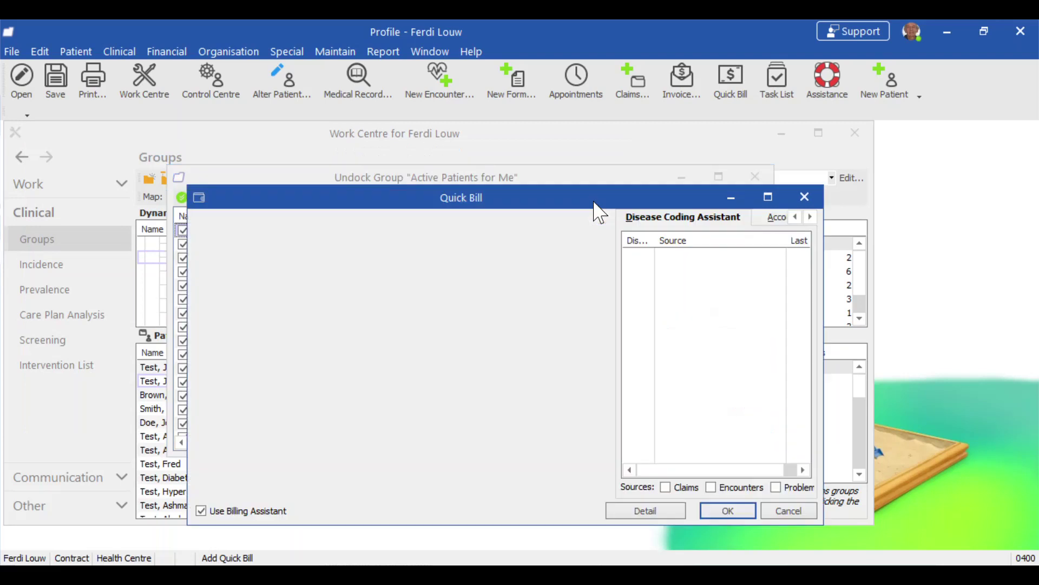
left_click_drag(545, 193, 523, 154)
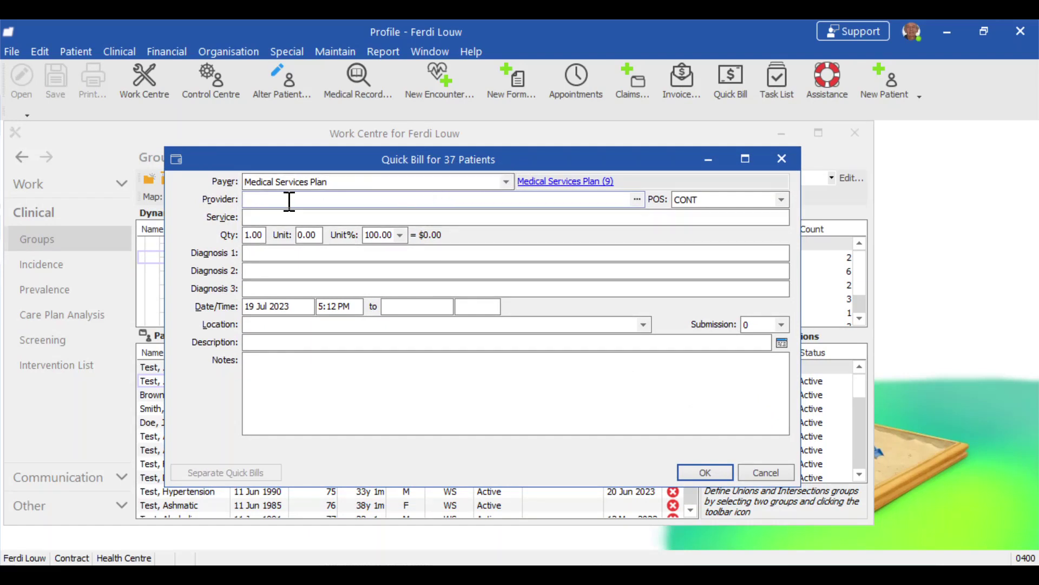
type("ws")
key("Return")
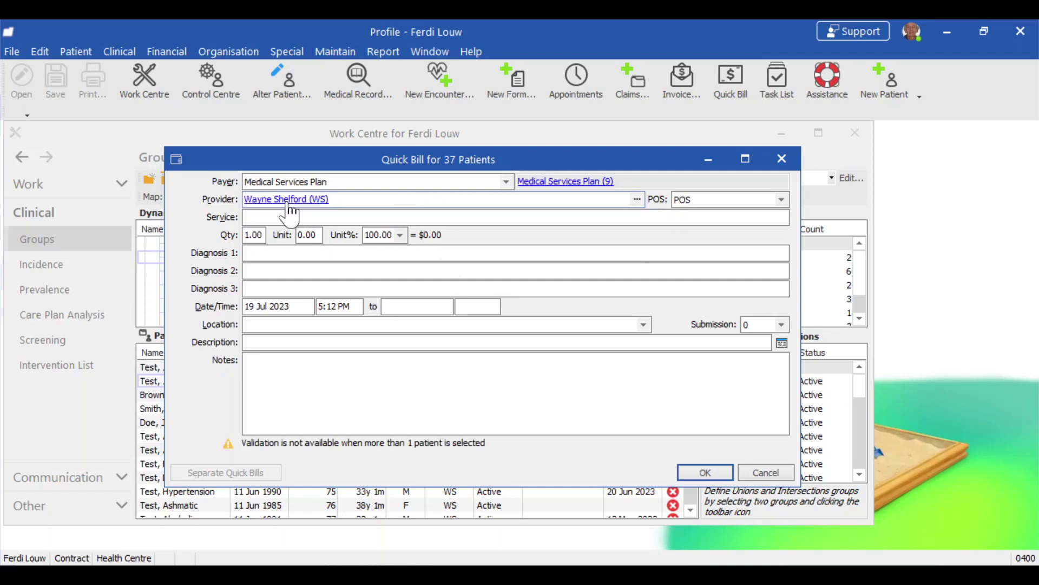
key("Tab")
key("Tab")
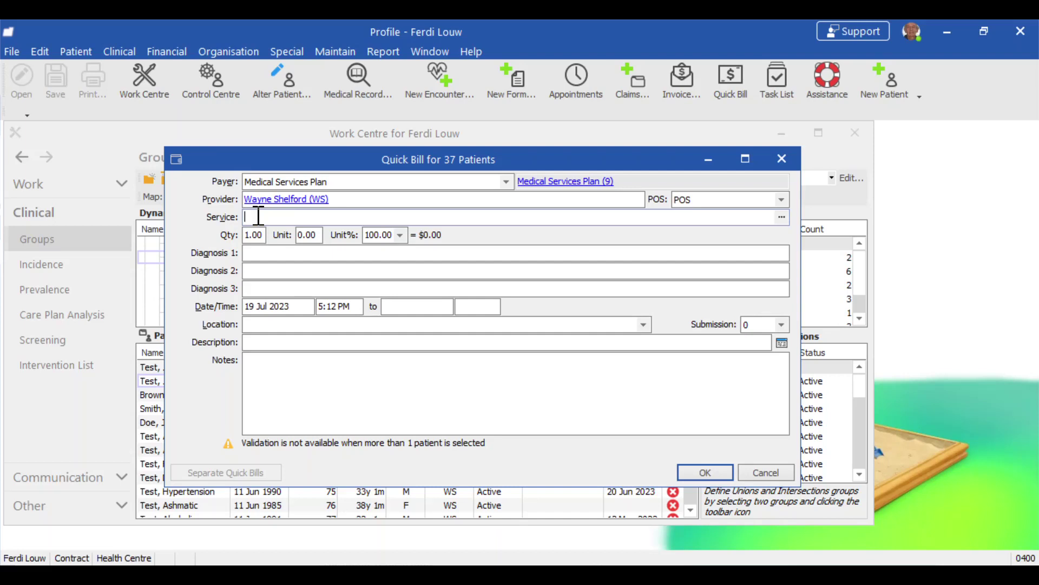
type("98990")
key("Return")
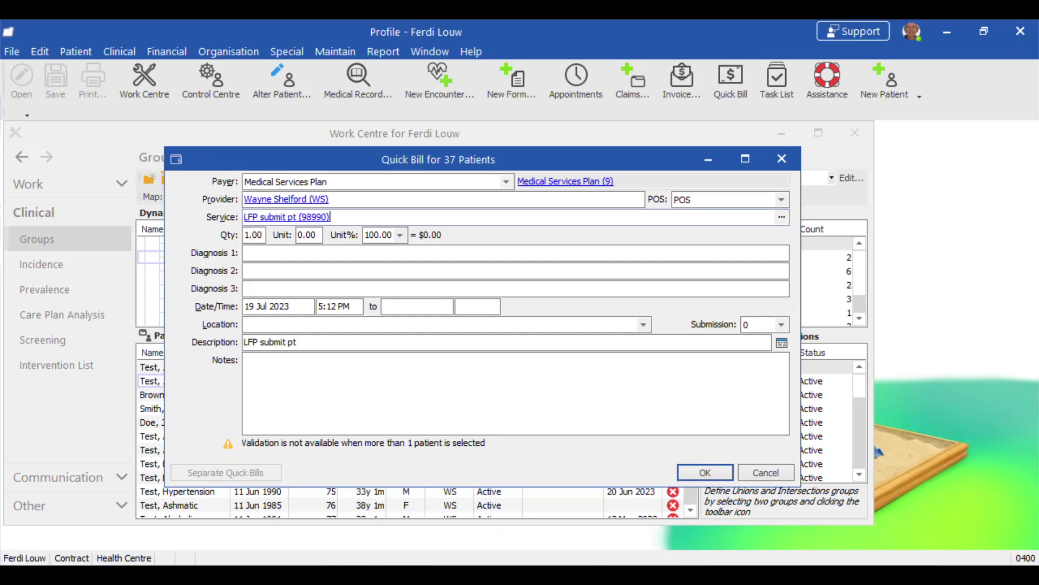
Set diagnosis L23 and location L - Longitudinal Primary Care Practice on the quick bill
left_click(272, 255)
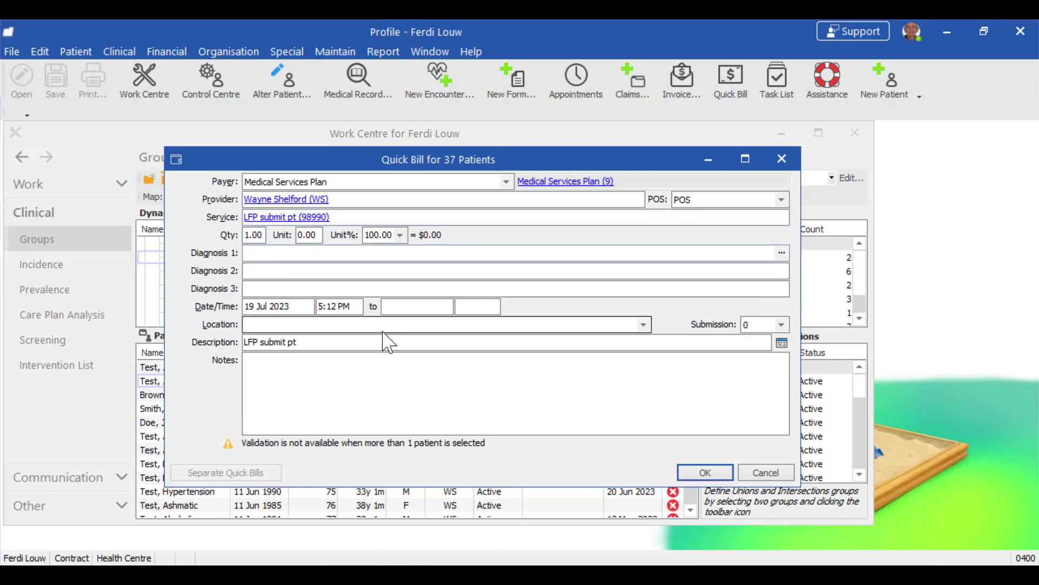
type("L23")
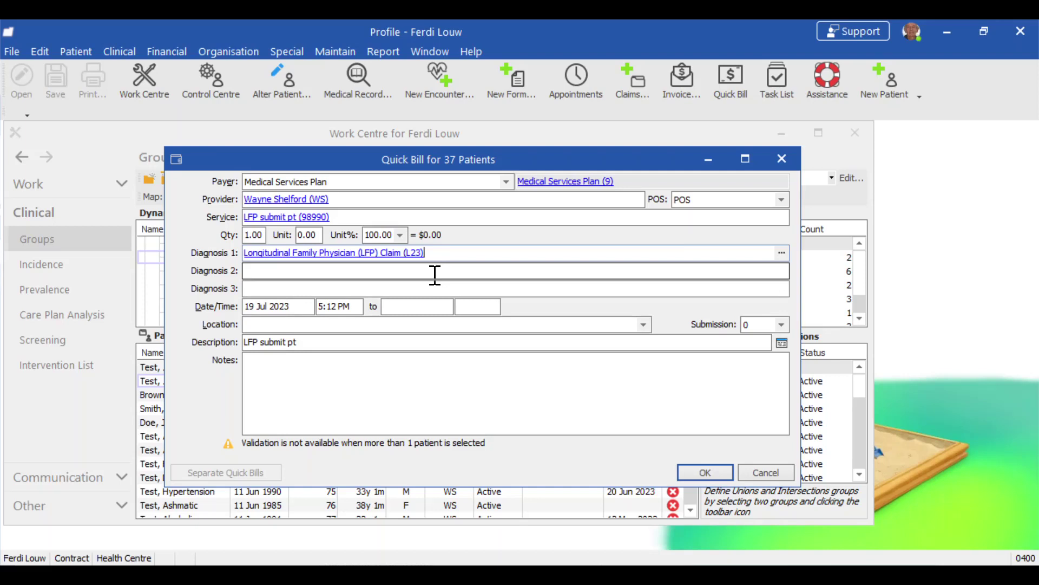
left_click(270, 325)
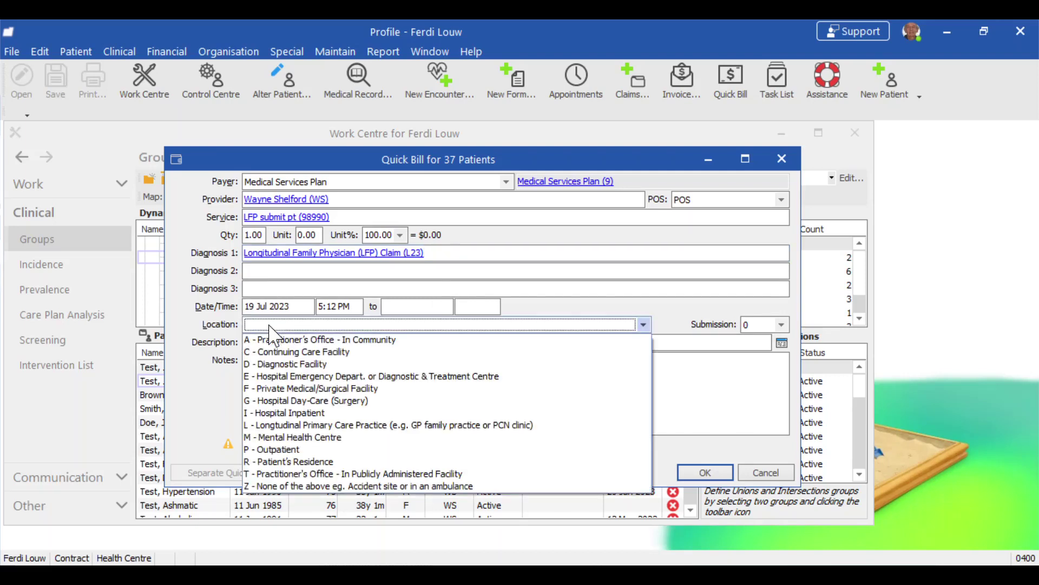
left_click(297, 425)
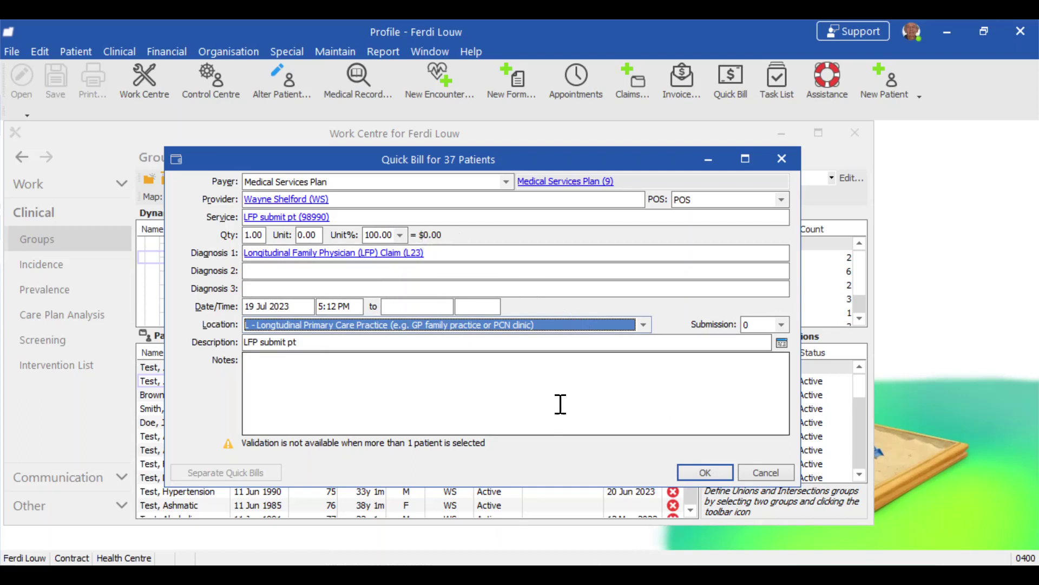
Submit the 37-patient quick bill and dismiss the 33-failure validation report
left_click(705, 473)
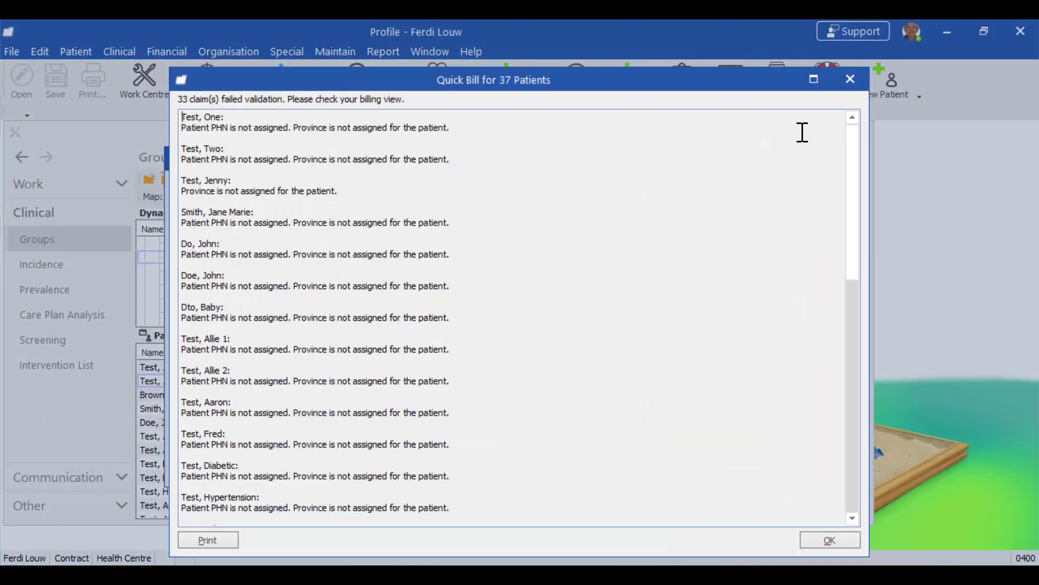
left_click(851, 80)
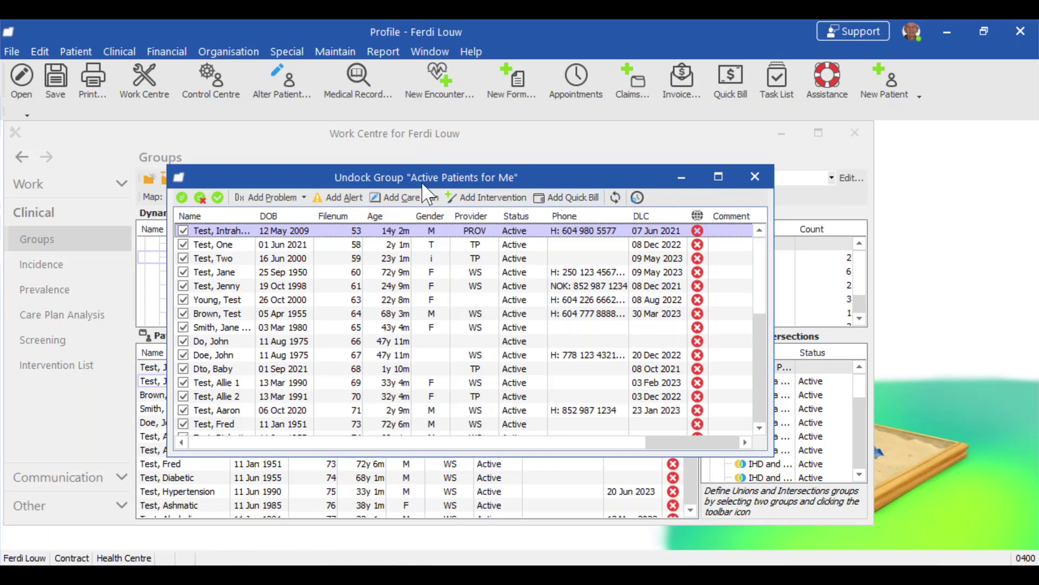
Close the undocked Active Patients for Me window and select all 23 patients of My active panel - FL
left_click(756, 178)
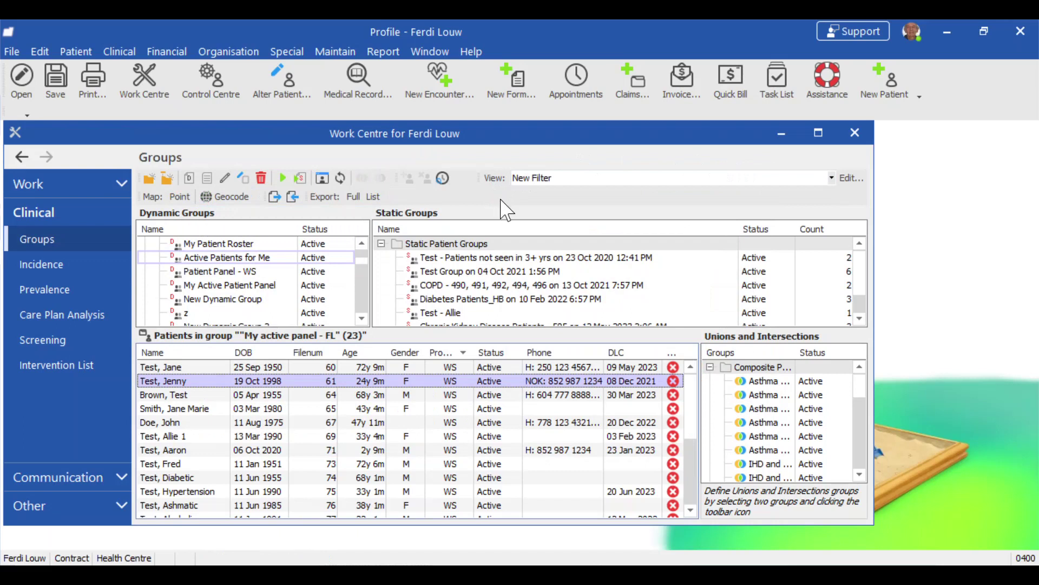
left_click(259, 368)
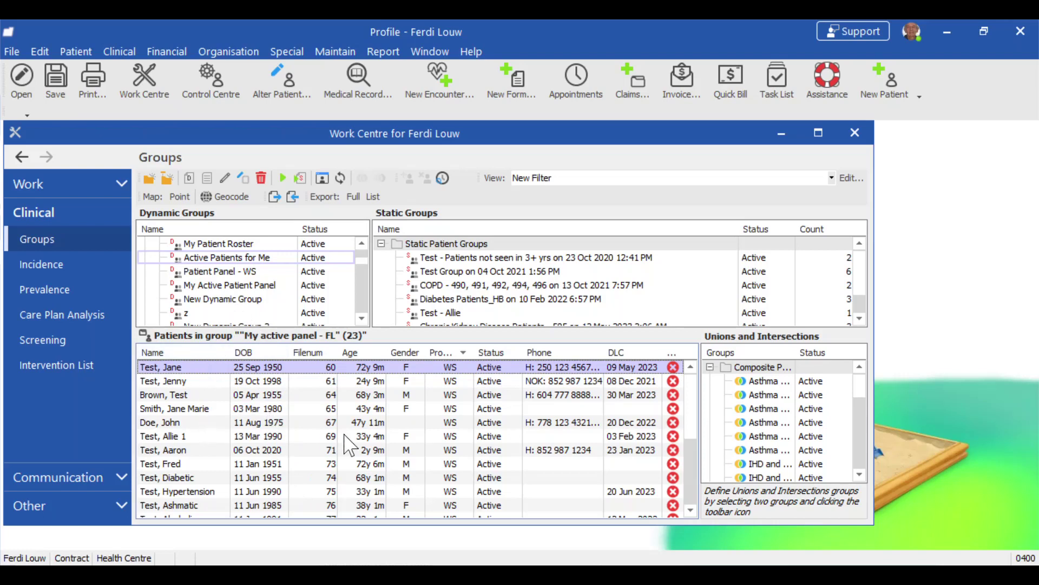
key("shift+Down")
key("shift+Down")
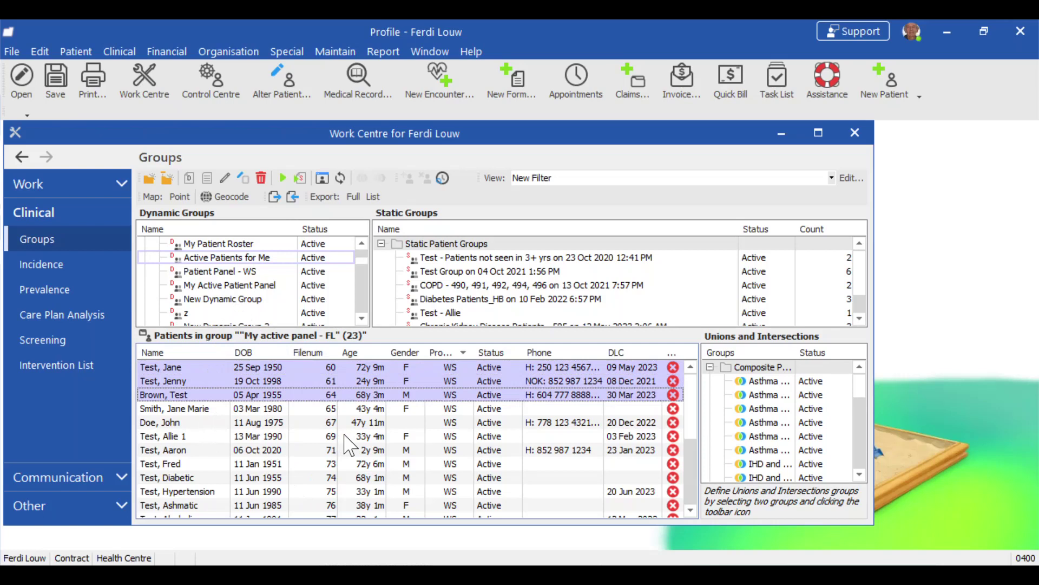
key("shift+Down")
key("shift+Down")
key("shift+Down")
key("shift+Down")
key("shift+Down")
key("shift+Down")
key("shift+Down")
key("shift+Down")
key("shift+Down")
key("shift+Down")
key("shift+Down")
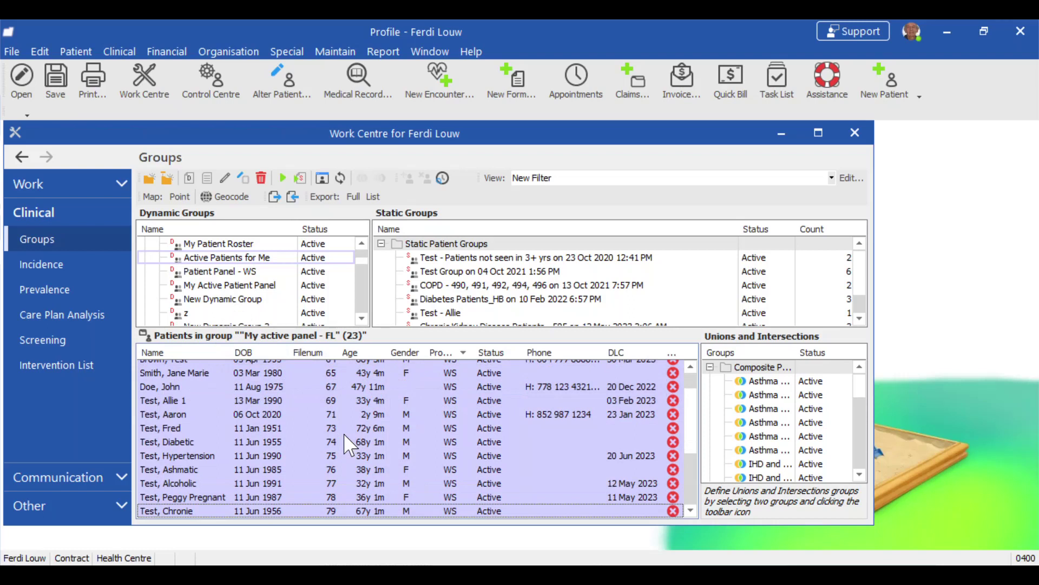
key("shift+Down")
key("shift+Down")
key("shift+Down")
key("shift+Down")
key("shift+Down")
key("shift+Down")
key("shift+Down")
key("shift+Down")
key("shift+Down")
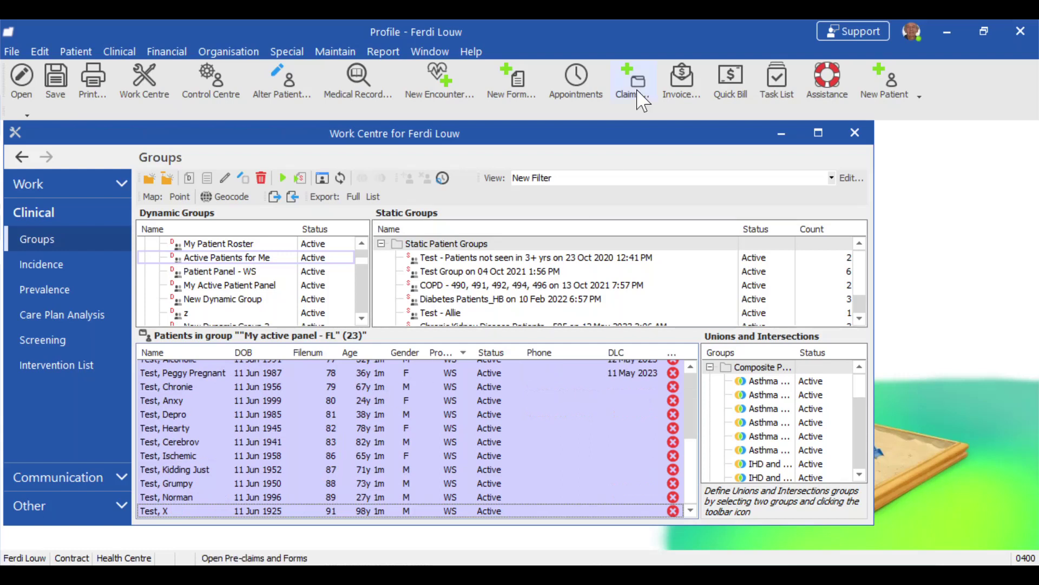
Start a quick bill for the selection, checking all 23 patients and confirming OK For All
left_click(745, 85)
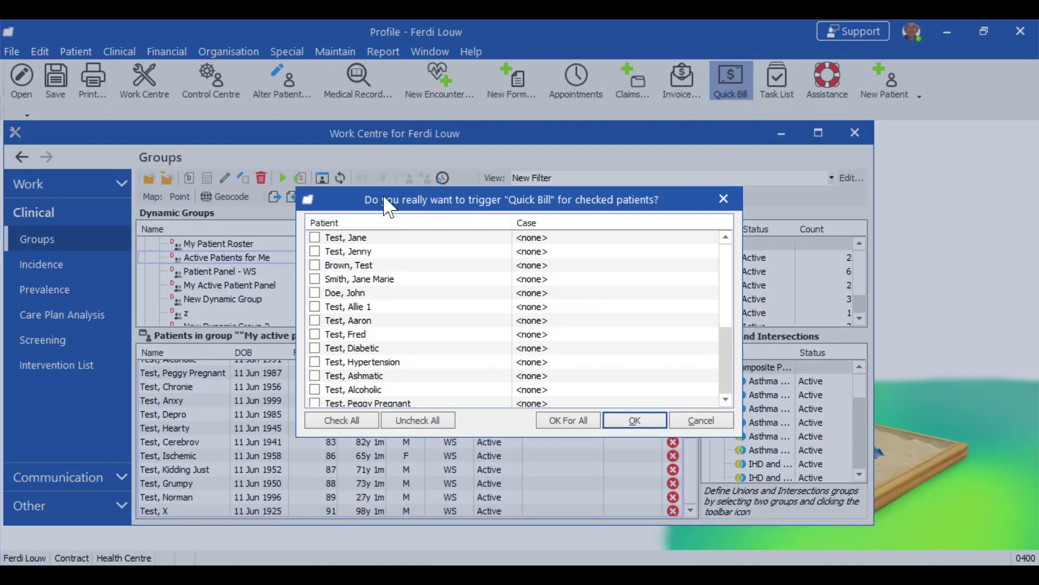
left_click_drag(381, 194, 340, 159)
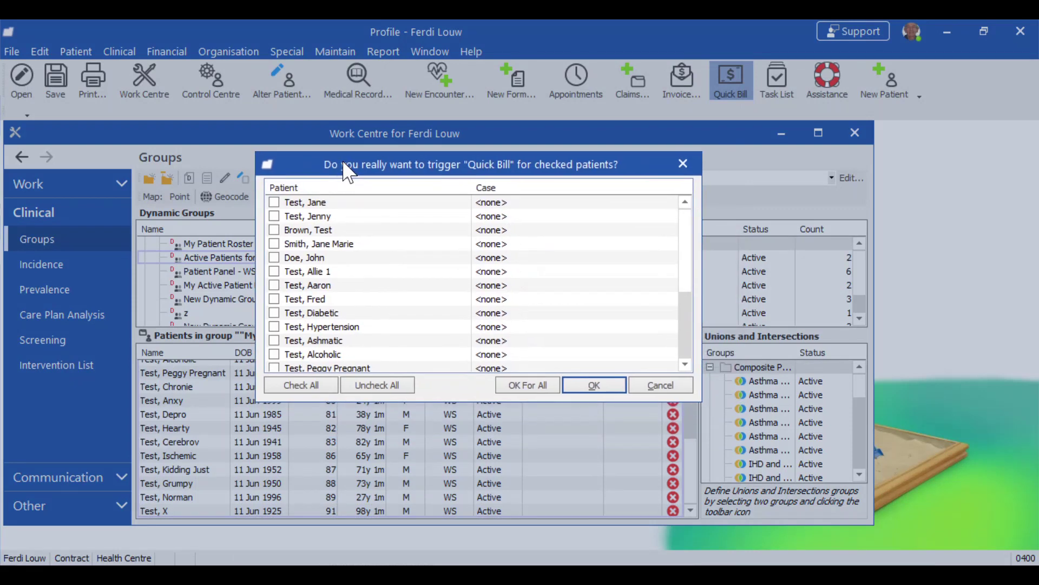
left_click(313, 387)
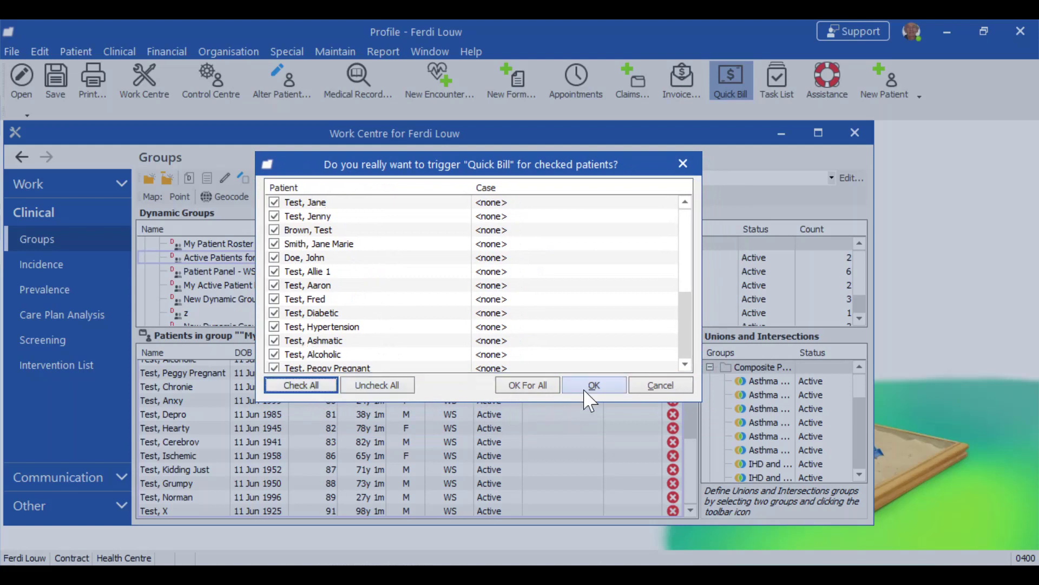
left_click(526, 385)
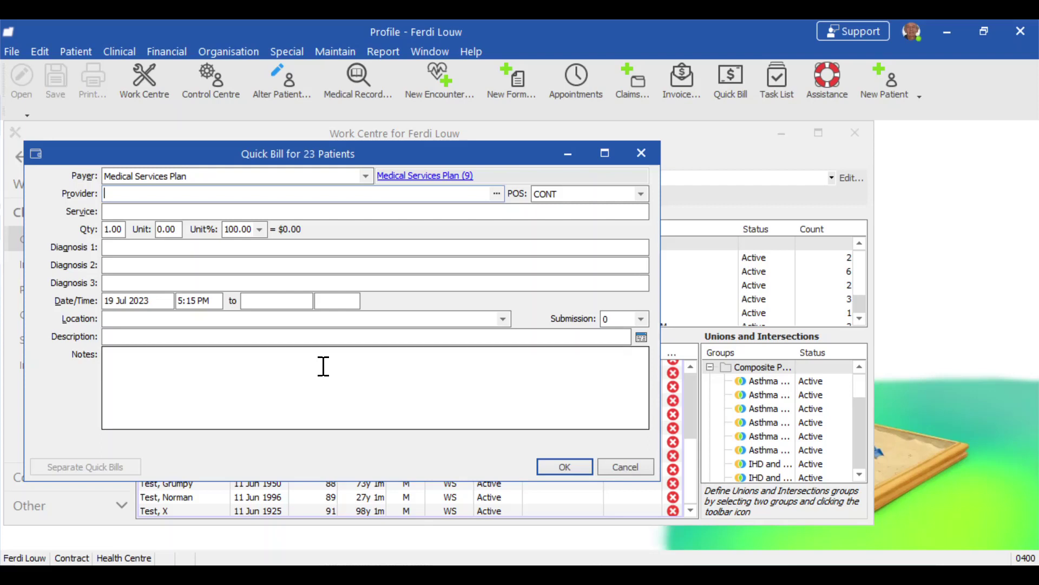
Fill the quick bill with provider WS, service 98990, diagnosis L23 and location L (Longitudinal Primary Care Practice)
type("ws")
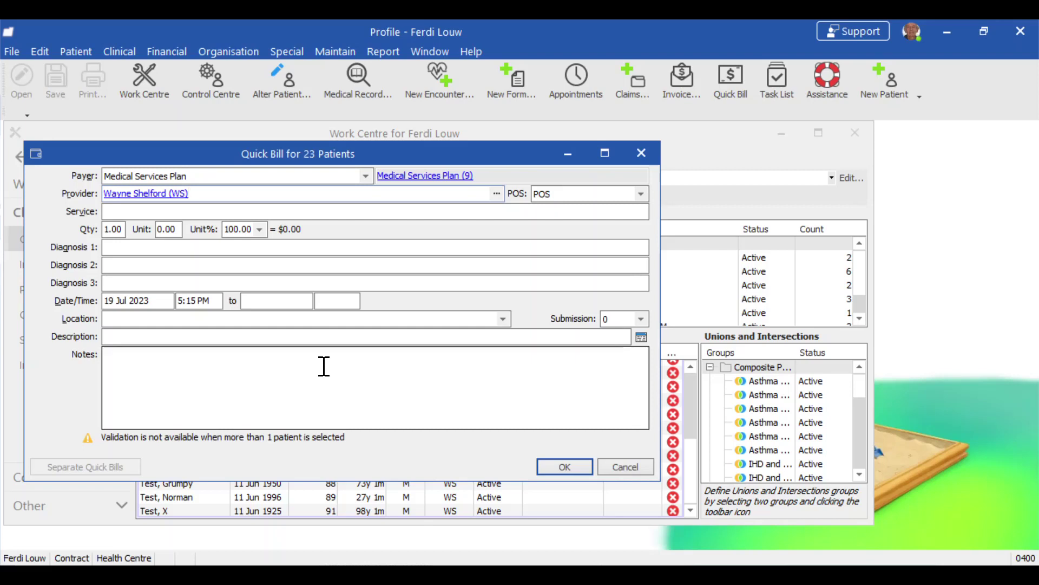
left_click(316, 210)
type("98990")
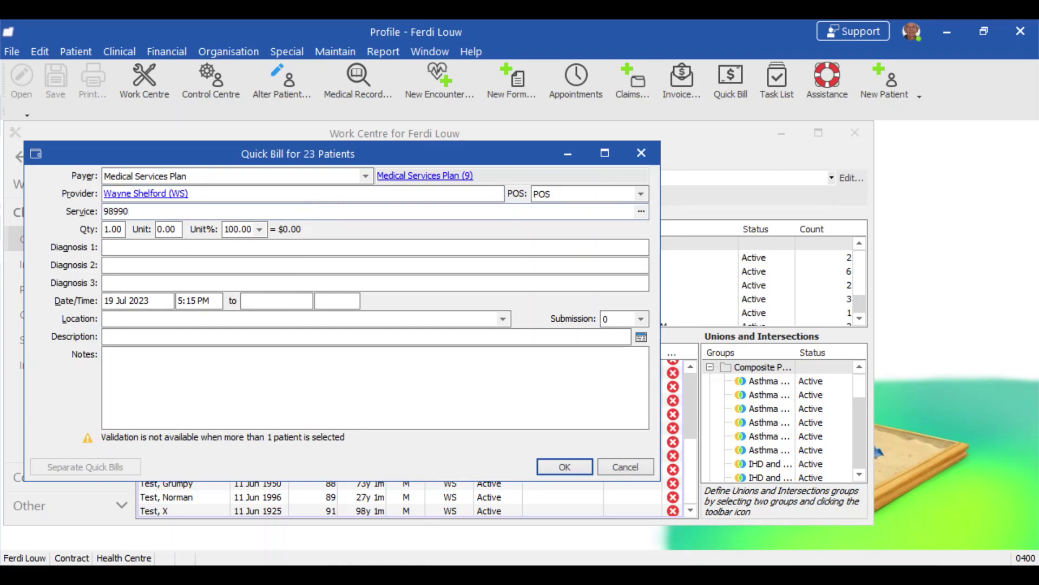
key("Return")
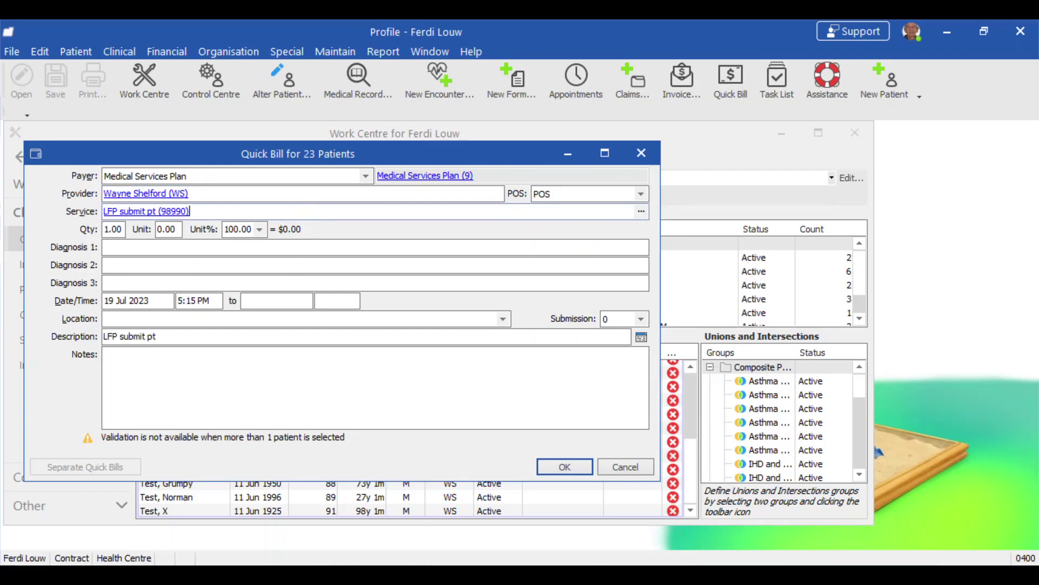
left_click(194, 249)
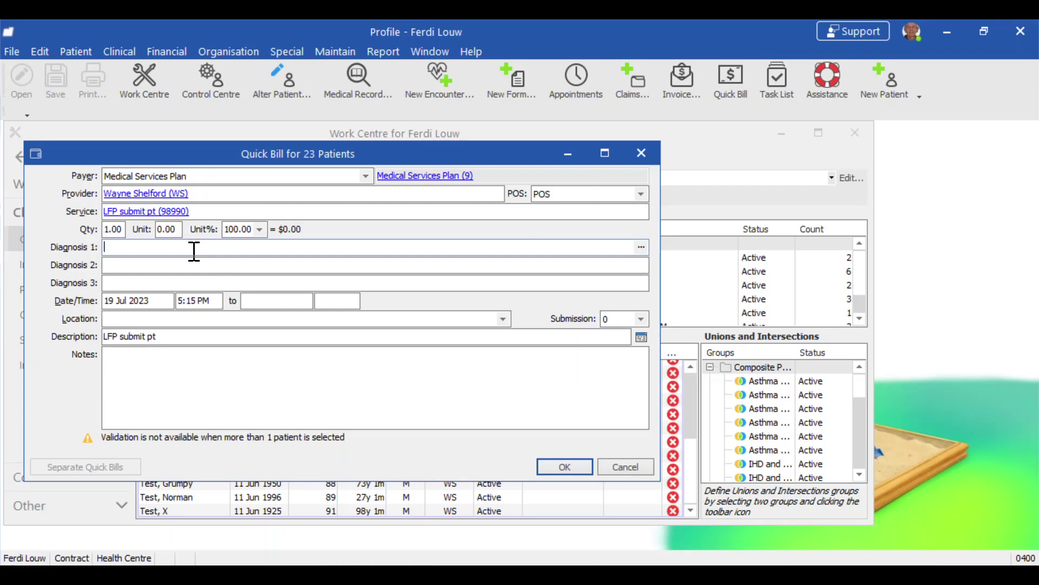
type("L23")
key("Return")
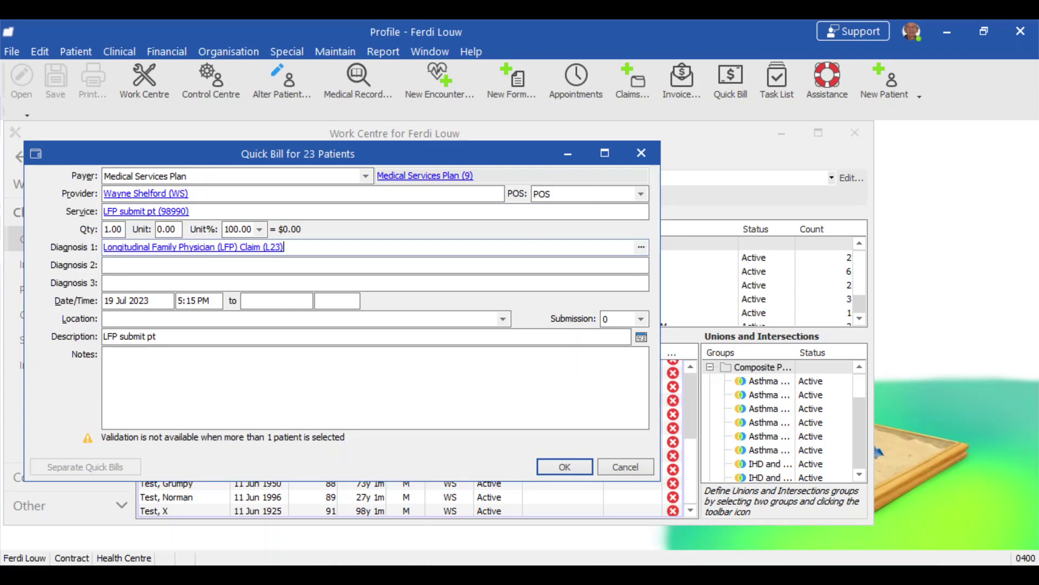
left_click(138, 323)
left_click(138, 324)
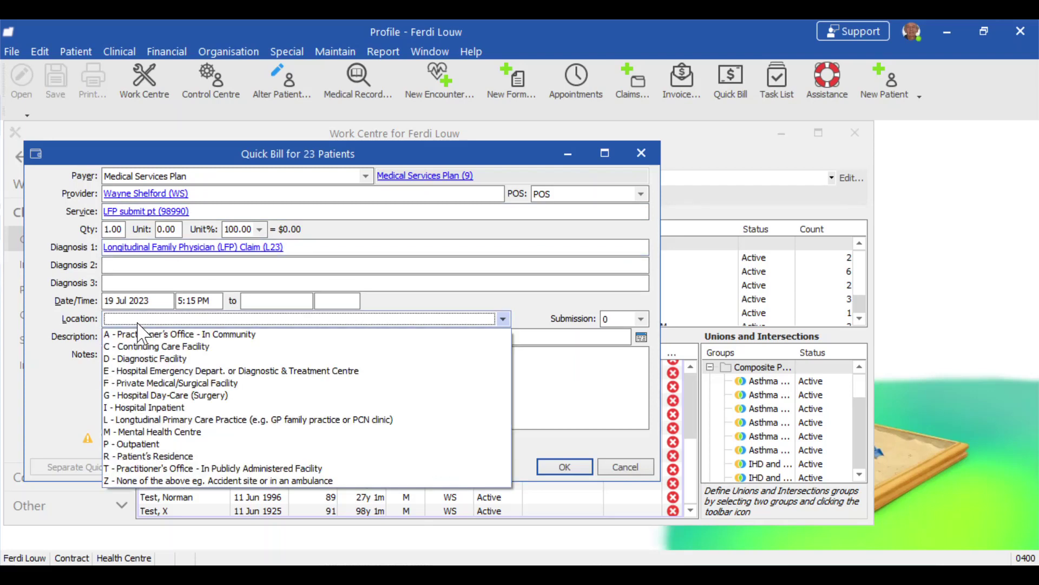
left_click(138, 420)
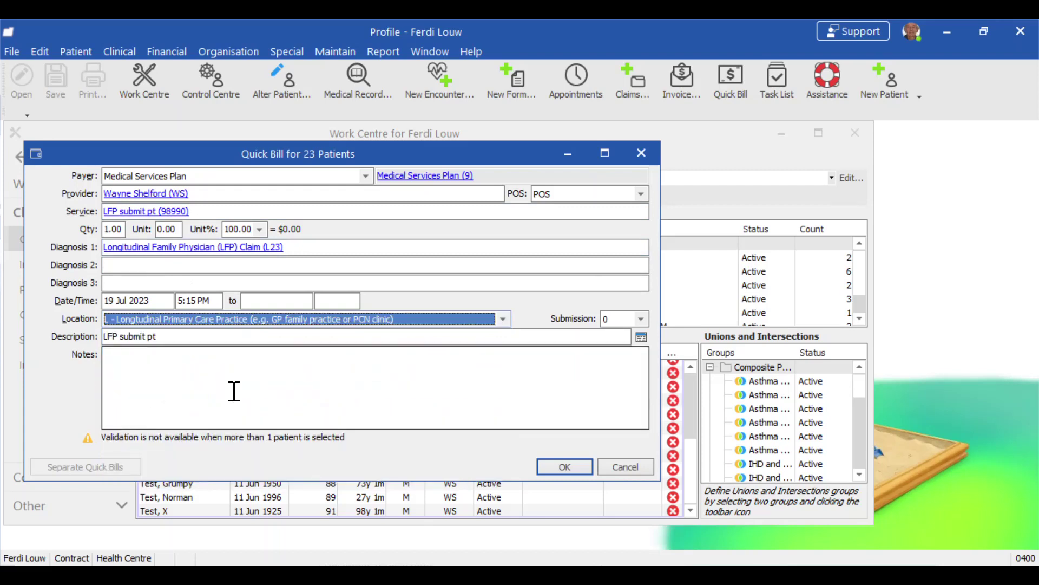
left_click(563, 469)
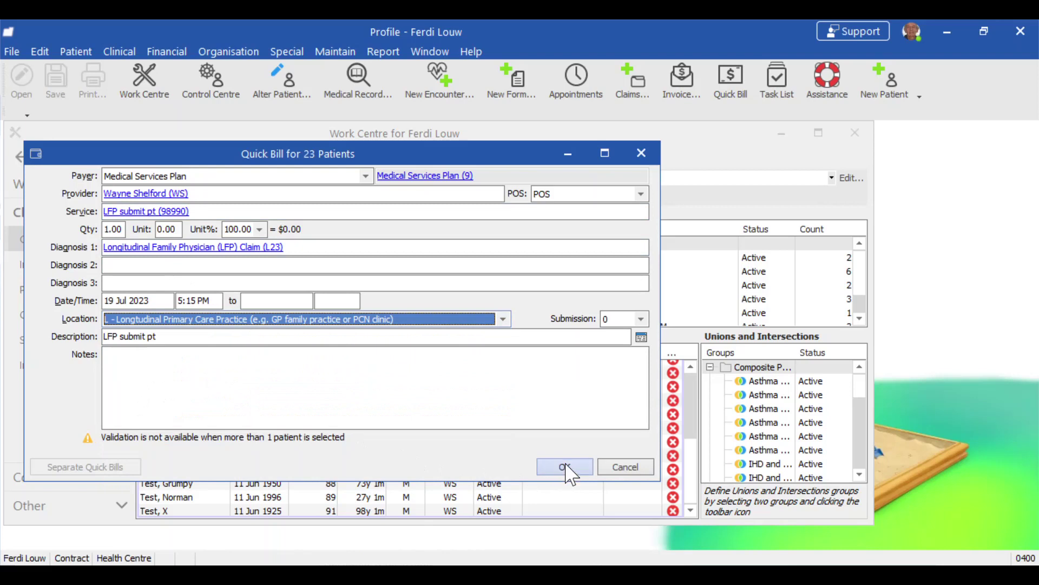
Confirm the 23-patient quick bill and dismiss the report of 21 failed claims
left_click(564, 466)
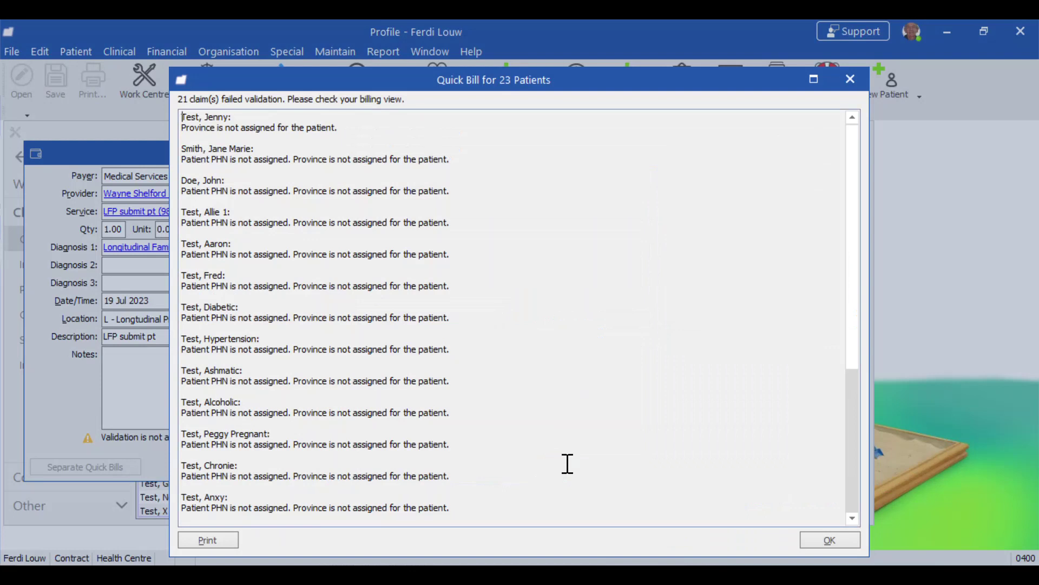
left_click(830, 541)
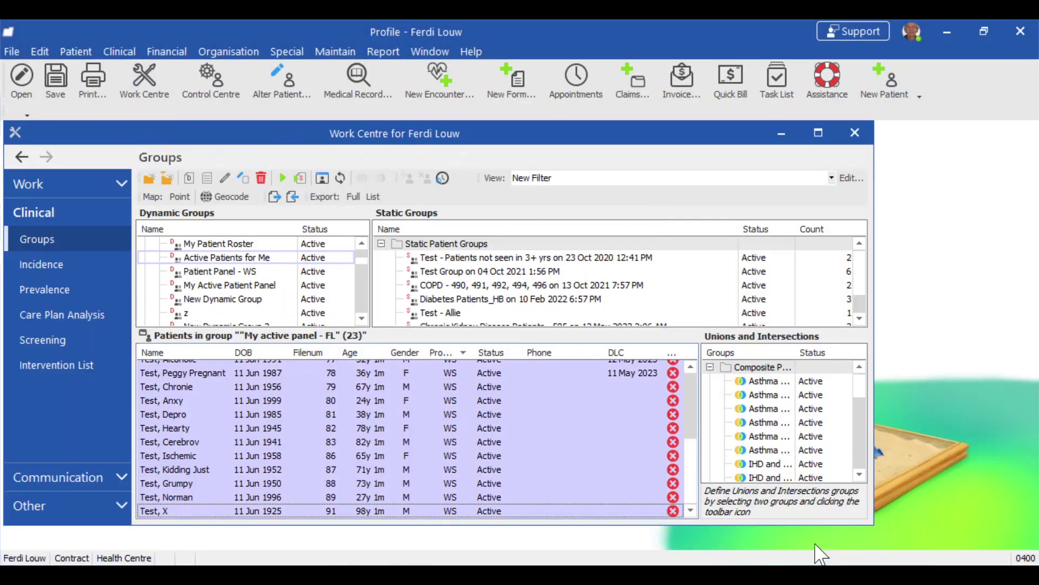